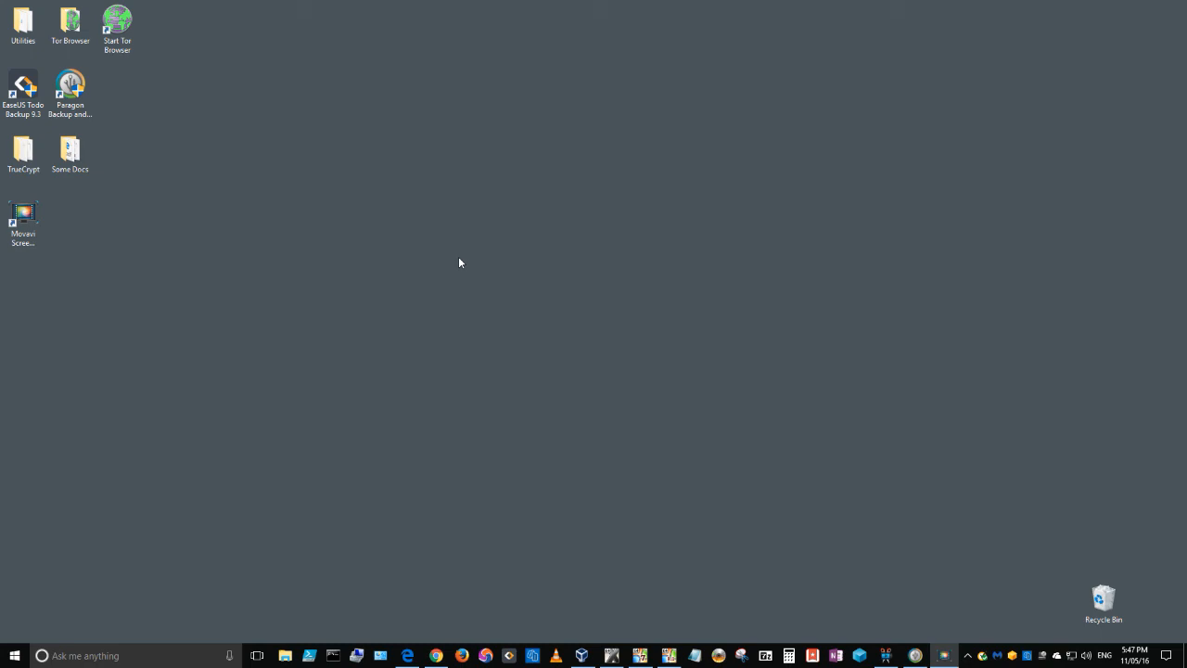
Switch to Chrome and select the Backup & Recovery 16 serial number in the MyParagon product list.
{"action": "left_click", "coordinate": [436, 656]}
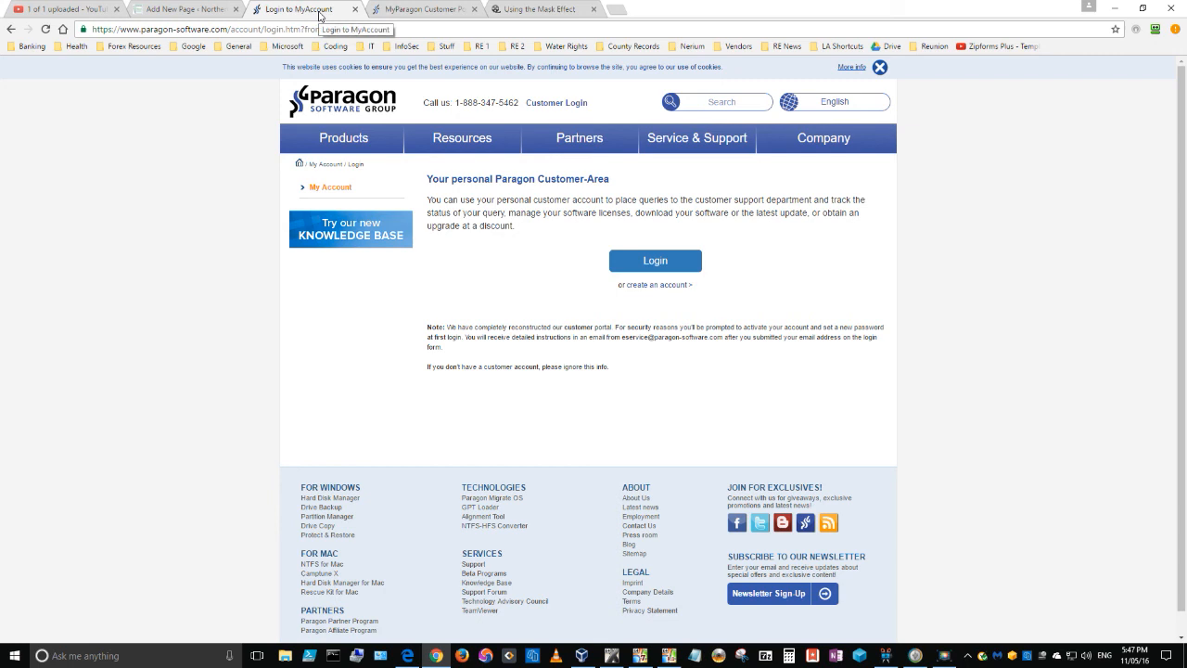
{"action": "mouse_move", "coordinate": [585, 139]}
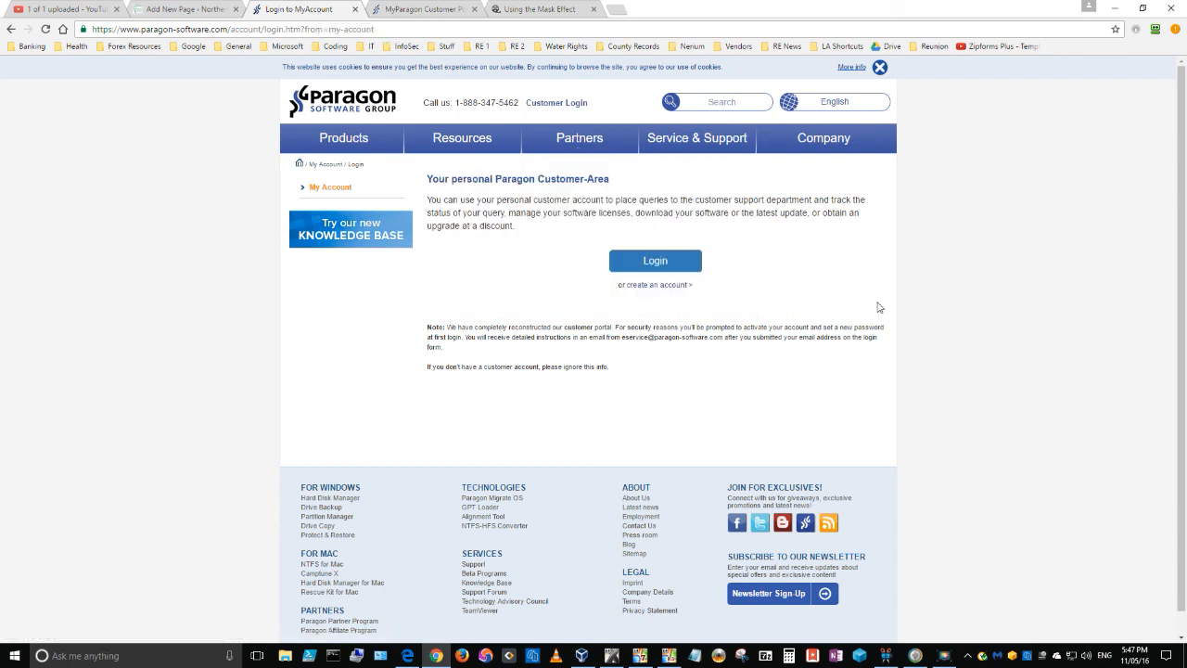
{"action": "left_click", "coordinate": [425, 11]}
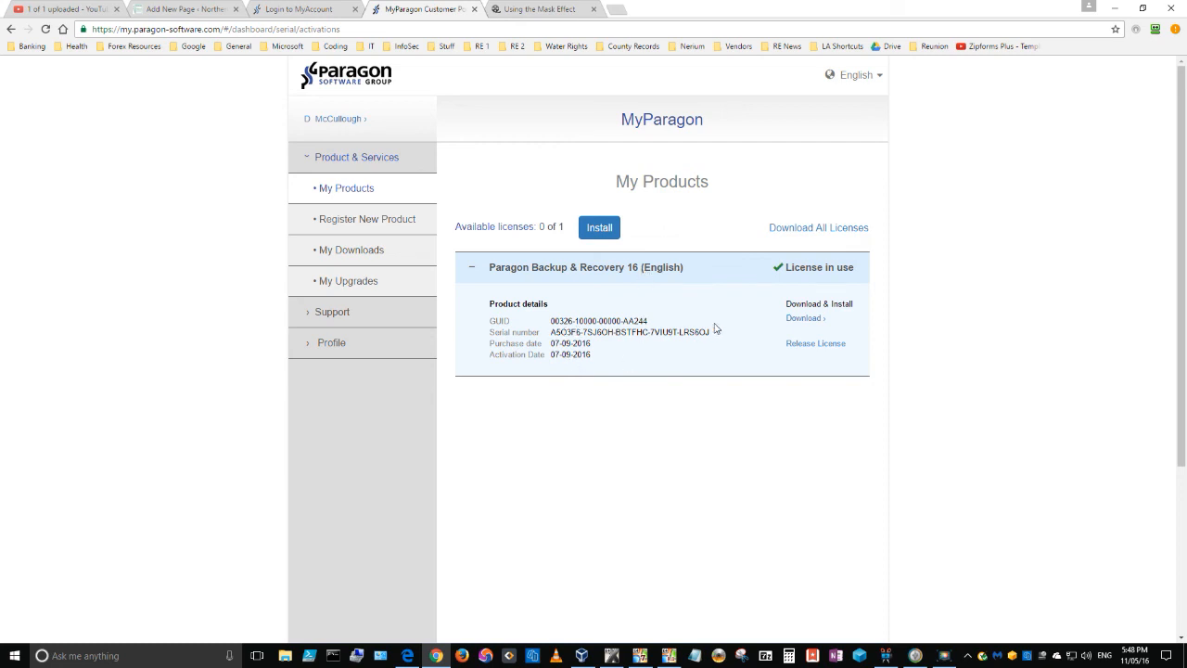
{"action": "left_click_drag", "start_coordinate": [711, 334], "coordinate": [548, 336]}
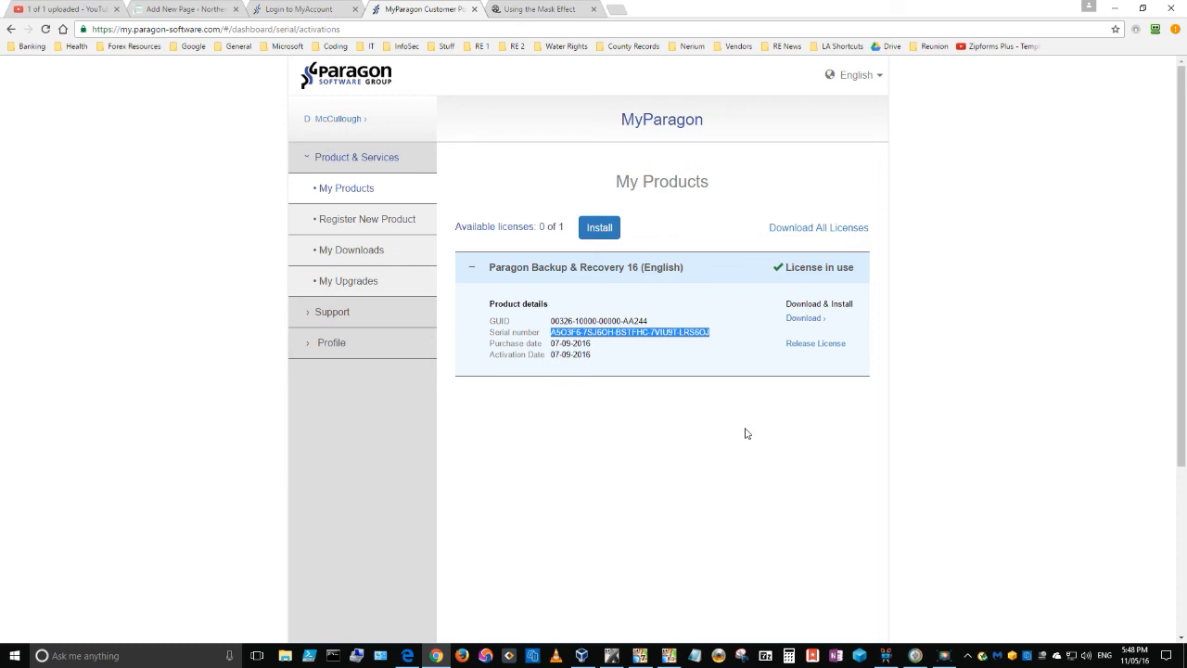
Switch to Paragon Backup and Recovery 16 and try to activate the product with the serial number already filled in.
{"action": "left_click", "coordinate": [913, 656]}
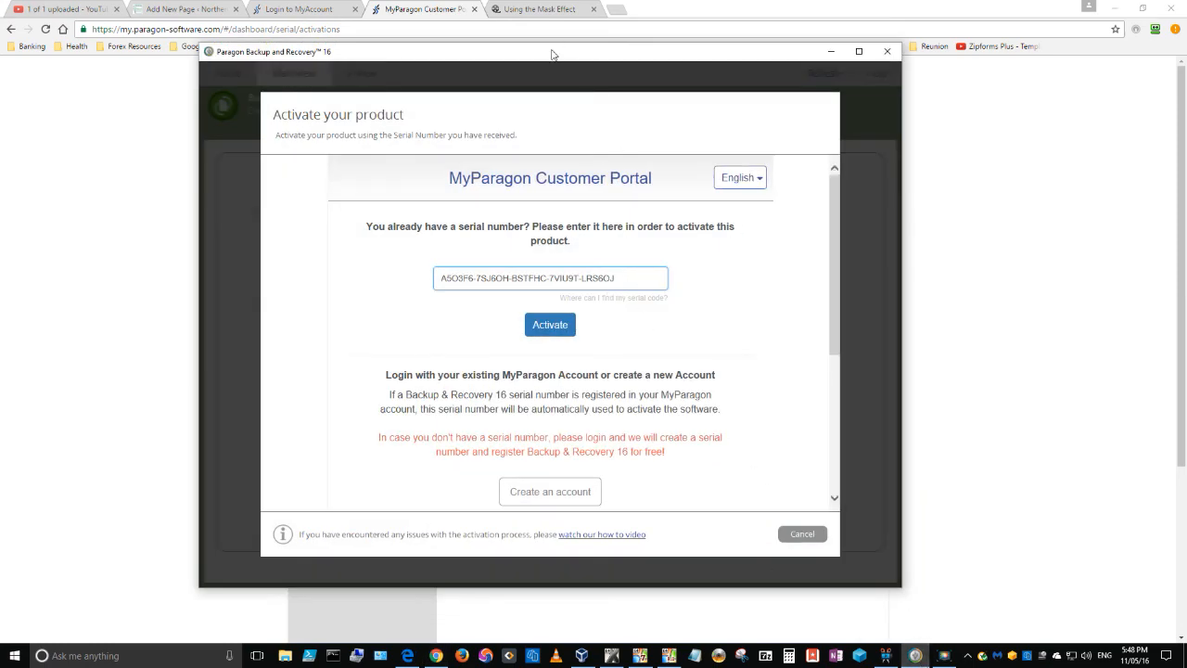
{"action": "left_click_drag", "start_coordinate": [547, 55], "coordinate": [547, 63]}
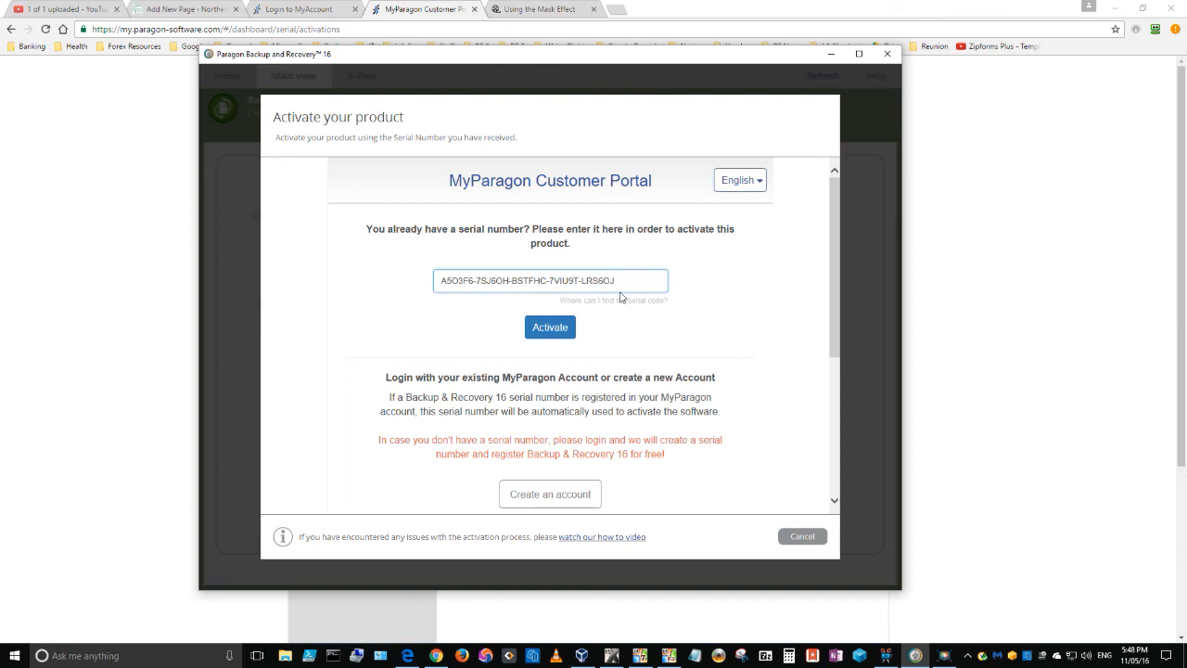
{"action": "left_click", "coordinate": [617, 281]}
{"action": "left_click", "coordinate": [729, 310]}
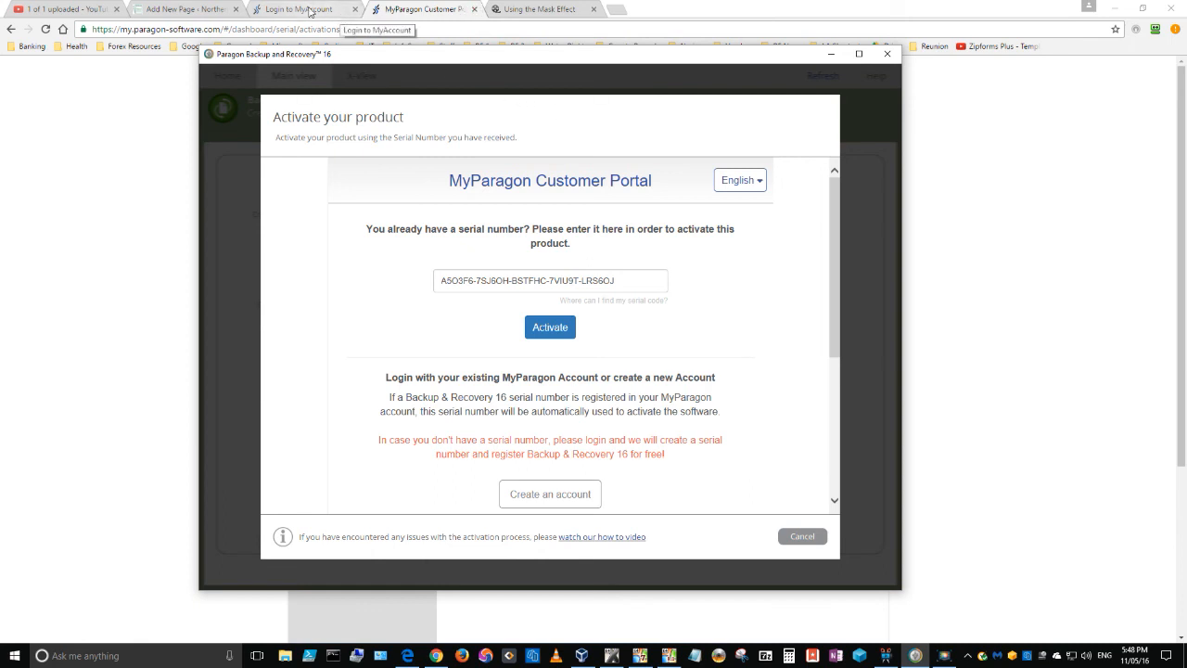
{"action": "left_click", "coordinate": [981, 218]}
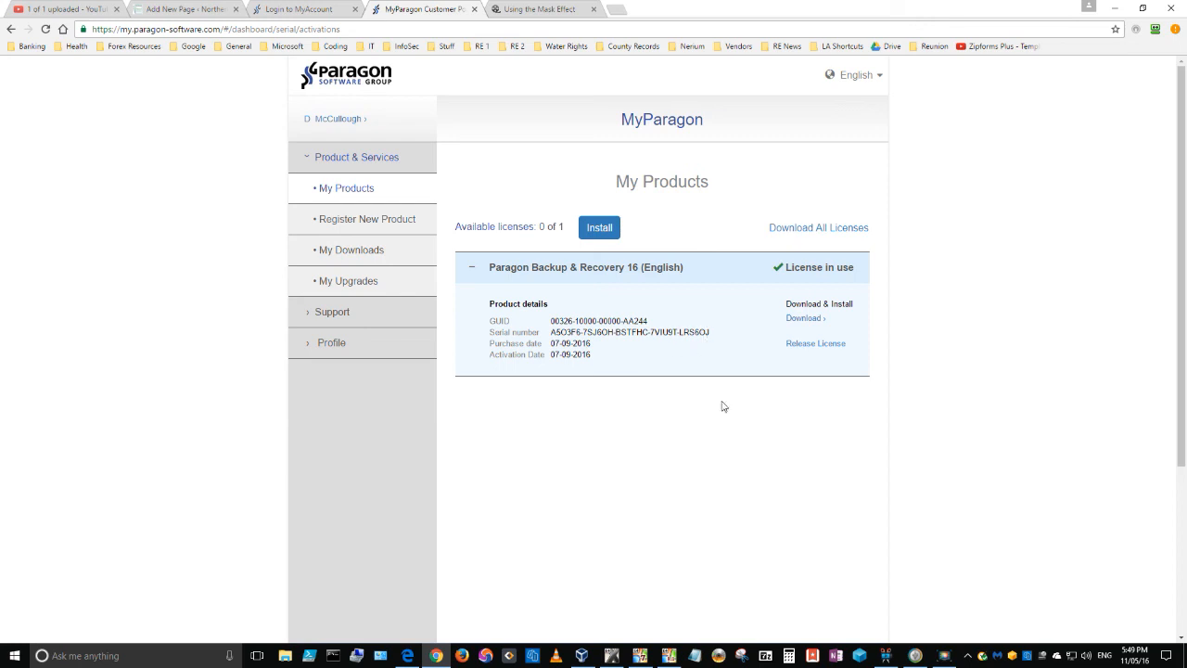
{"action": "left_click", "coordinate": [922, 658]}
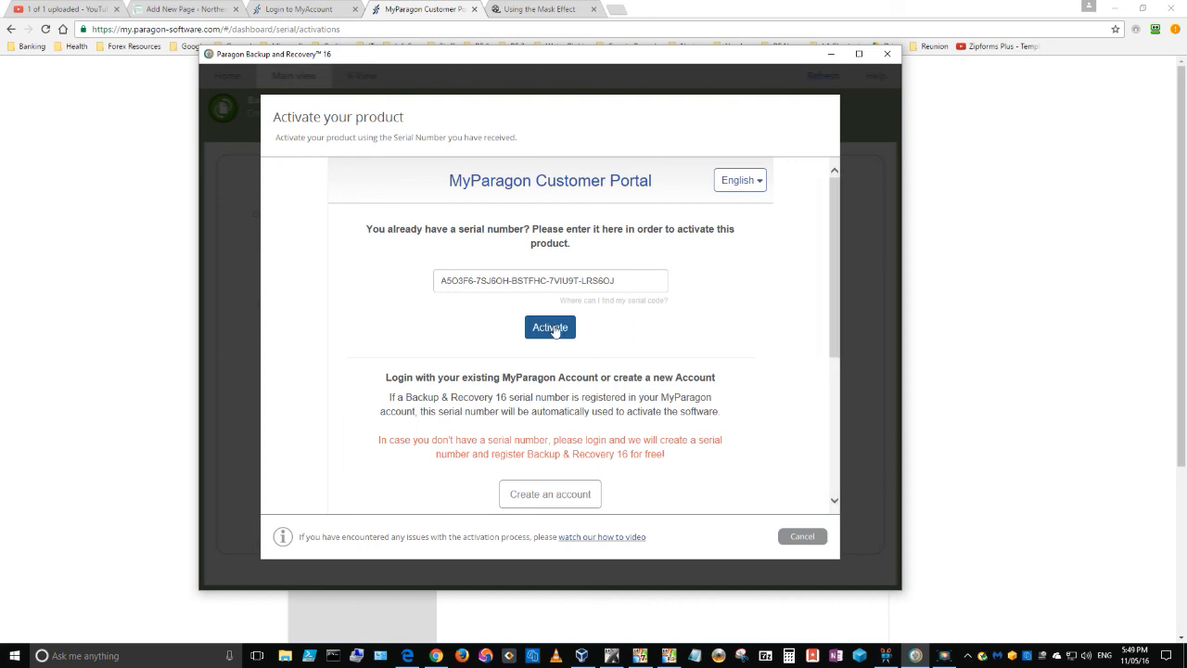
{"action": "left_click", "coordinate": [551, 330]}
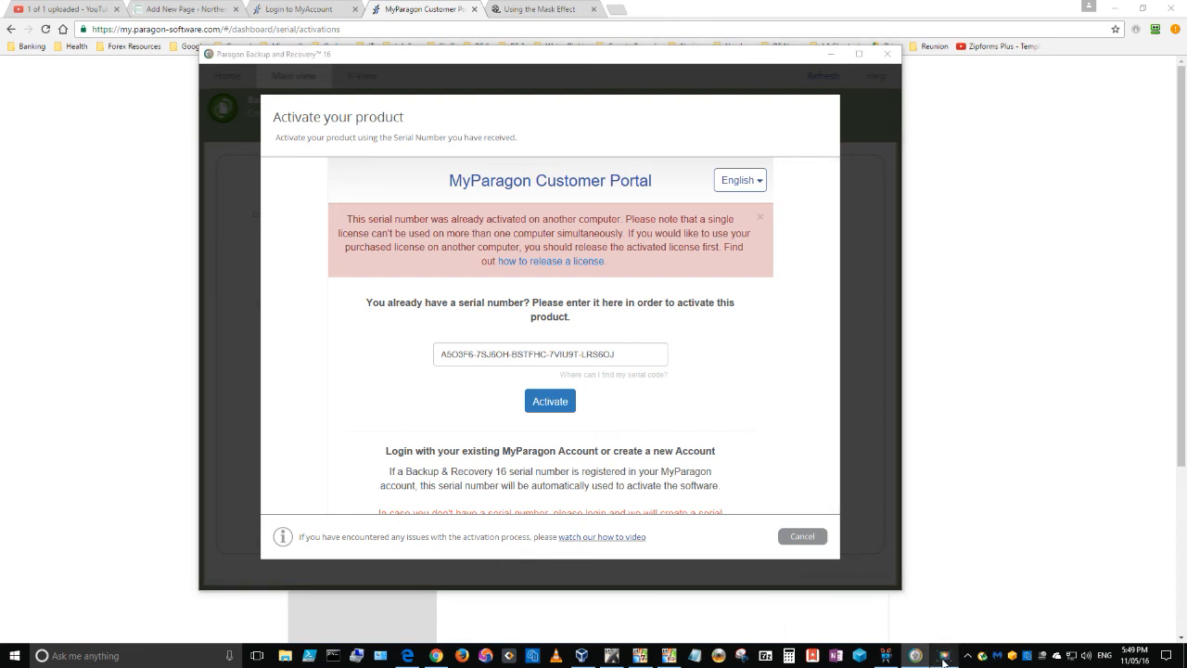
Return to Paragon Backup and Recovery 16 and activate the product with the serial number from the MyParagon account.
{"action": "left_click", "coordinate": [941, 660]}
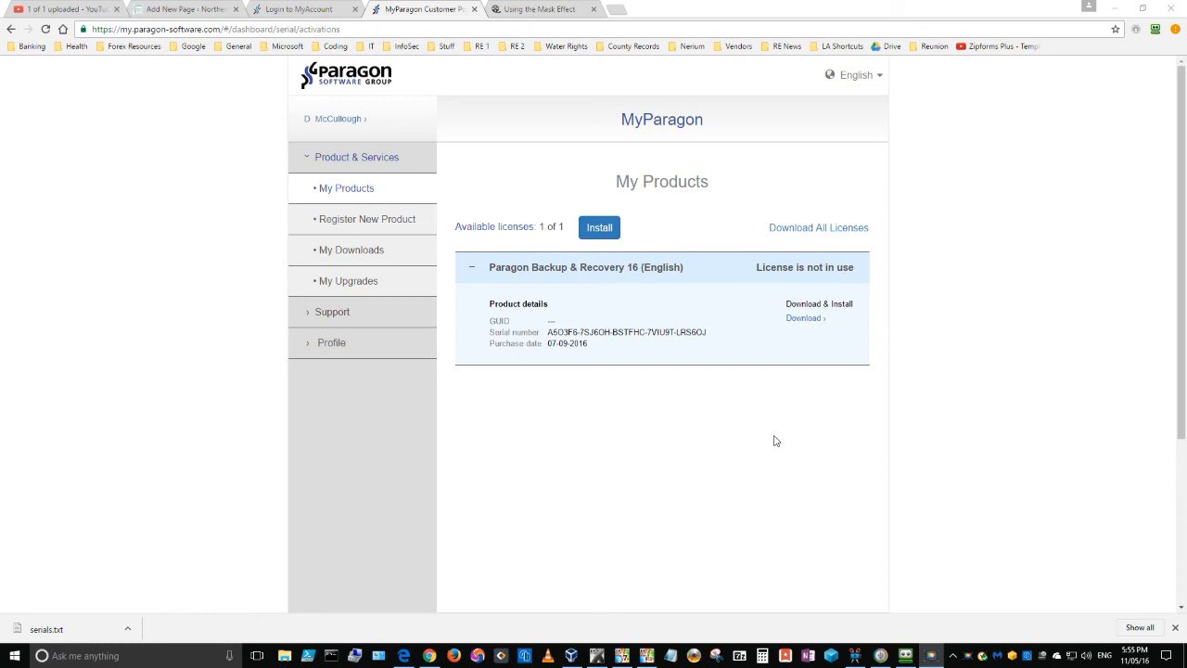
{"action": "left_click", "coordinate": [880, 656]}
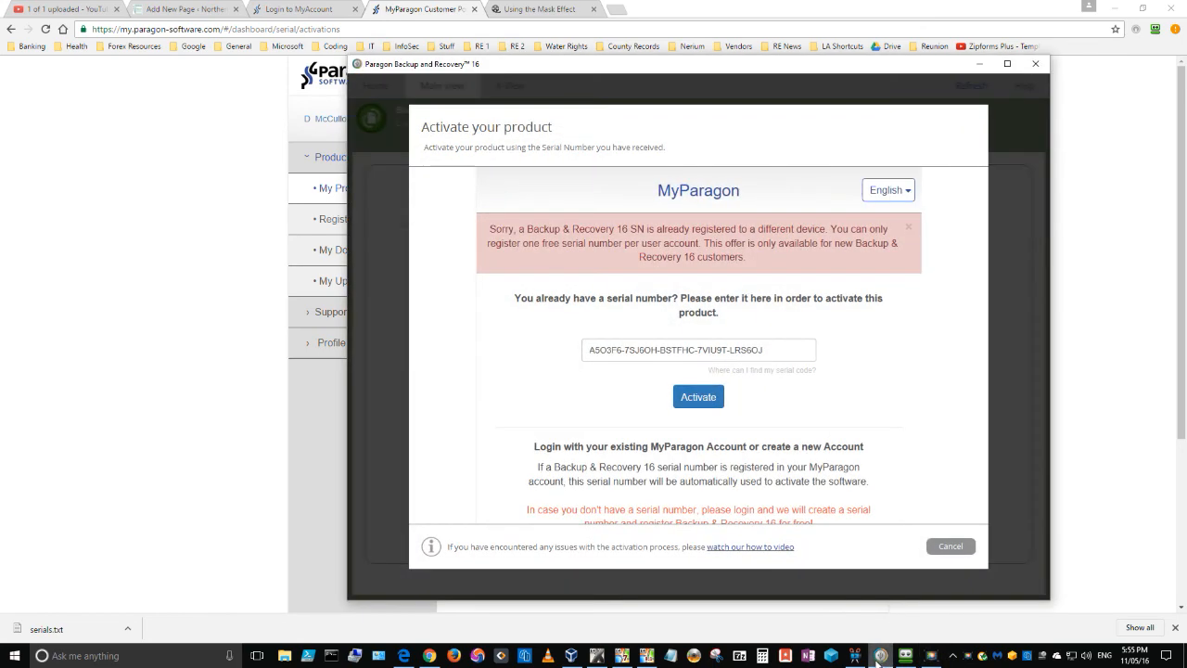
{"action": "left_click", "coordinate": [700, 400]}
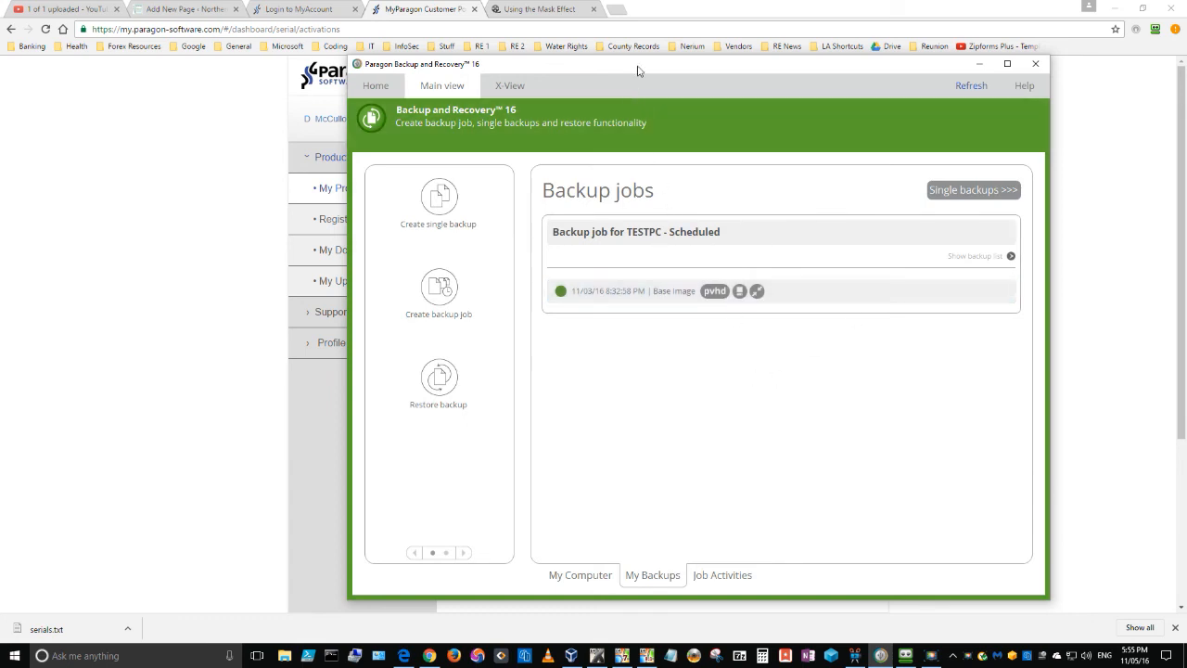
Start a new backup job and accept the default job title and description.
{"action": "left_click_drag", "start_coordinate": [638, 67], "coordinate": [588, 57]}
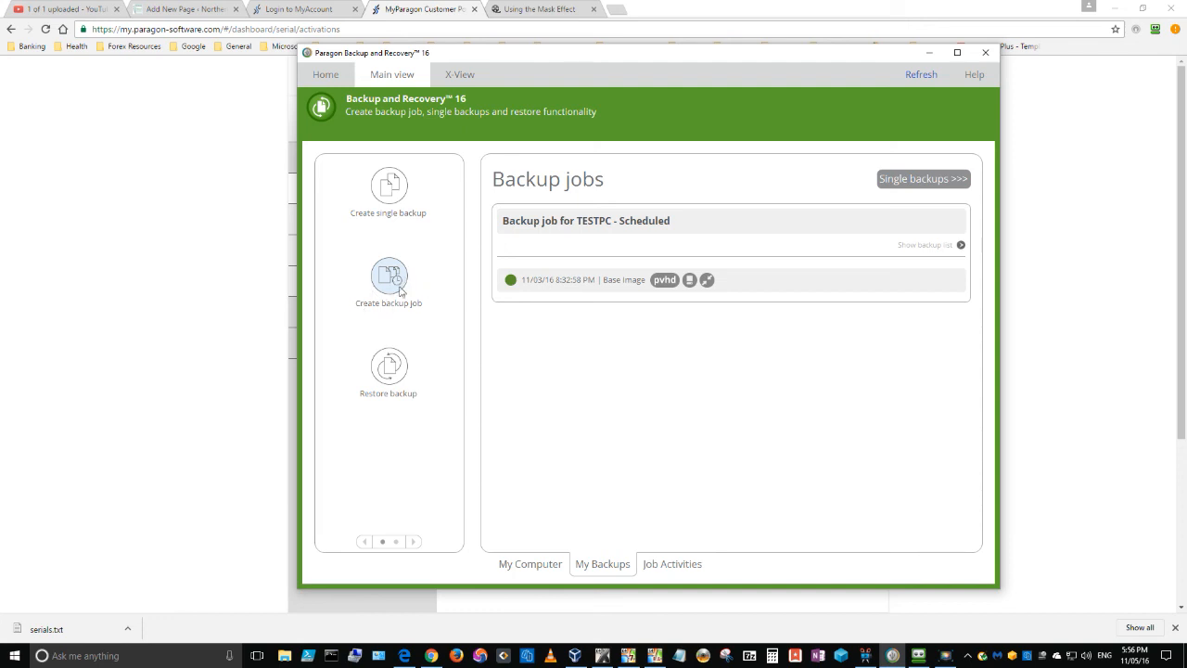
{"action": "left_click", "coordinate": [391, 284]}
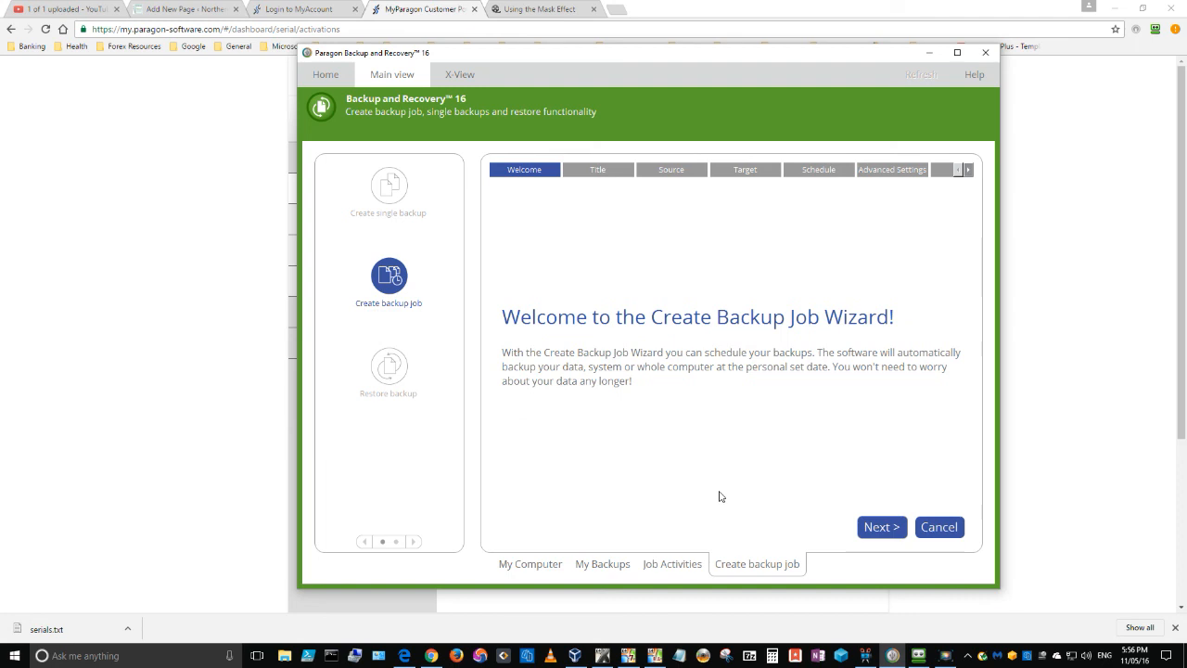
{"action": "left_click", "coordinate": [885, 530]}
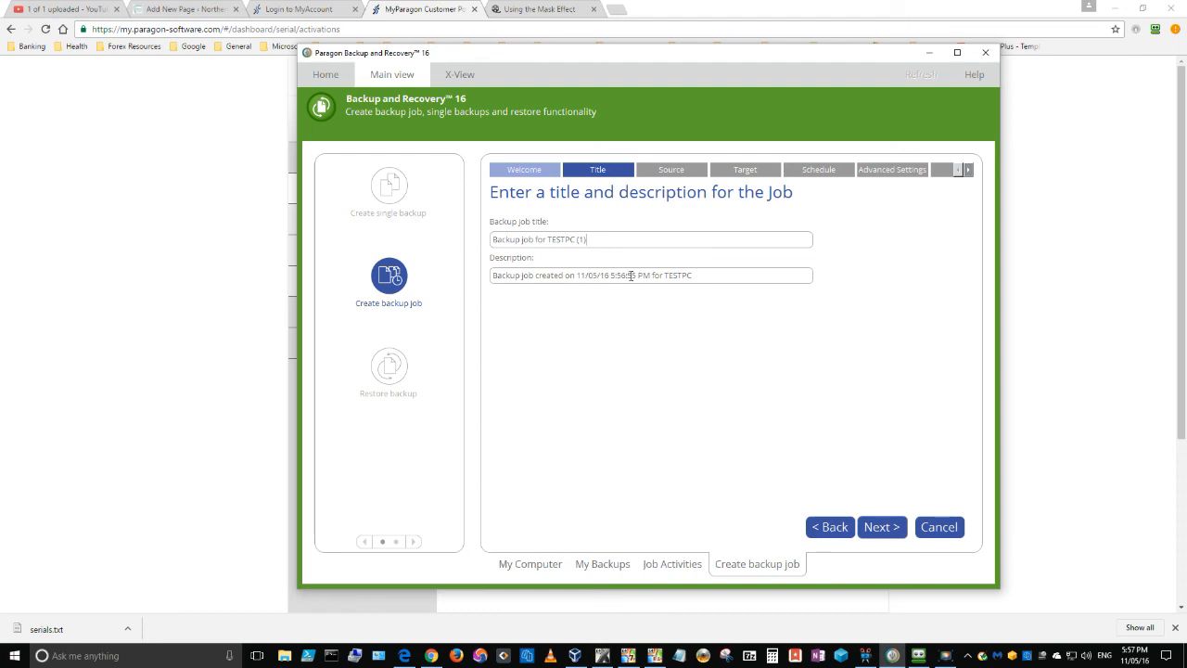
{"action": "left_click", "coordinate": [888, 528]}
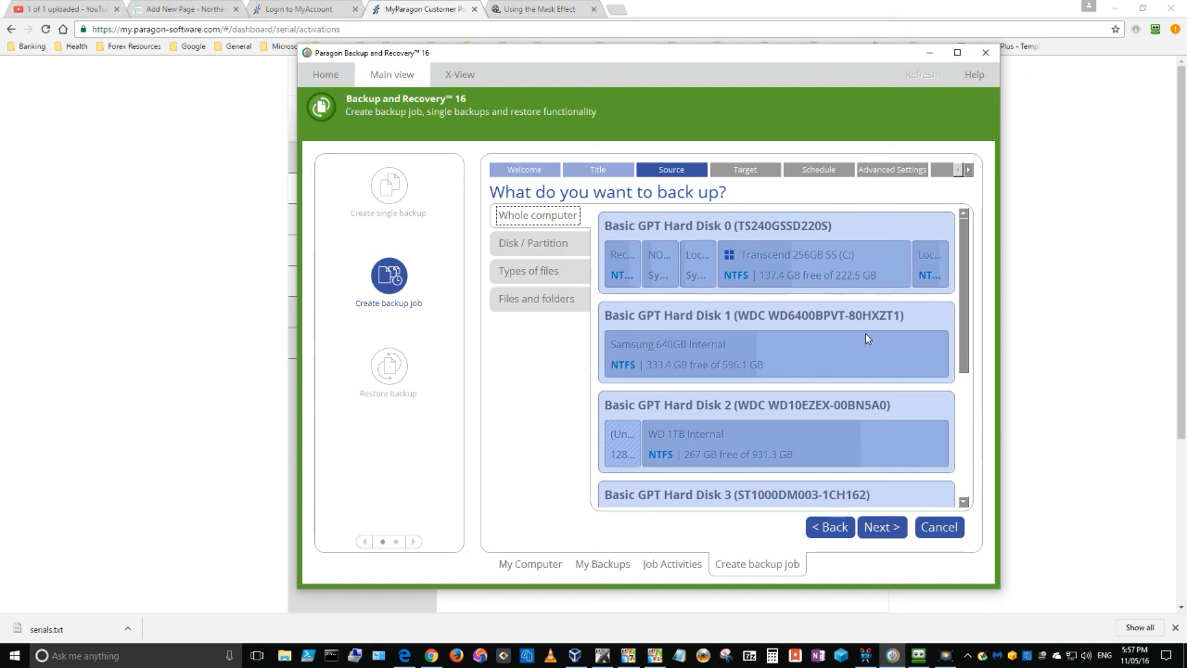
Choose disk/partition backup with the entire Basic GPT Hard Disk 0 as the source and continue to the target selection.
{"action": "left_click_drag", "start_coordinate": [965, 260], "coordinate": [961, 215]}
{"action": "left_click", "coordinate": [550, 246]}
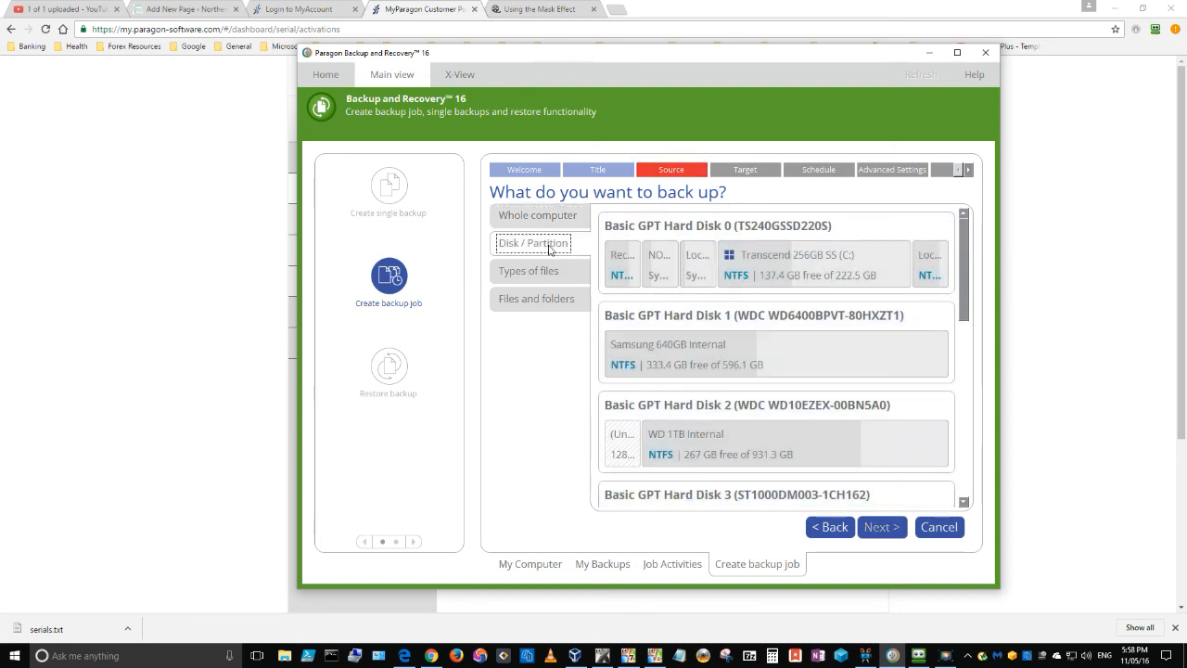
{"action": "left_click", "coordinate": [542, 219]}
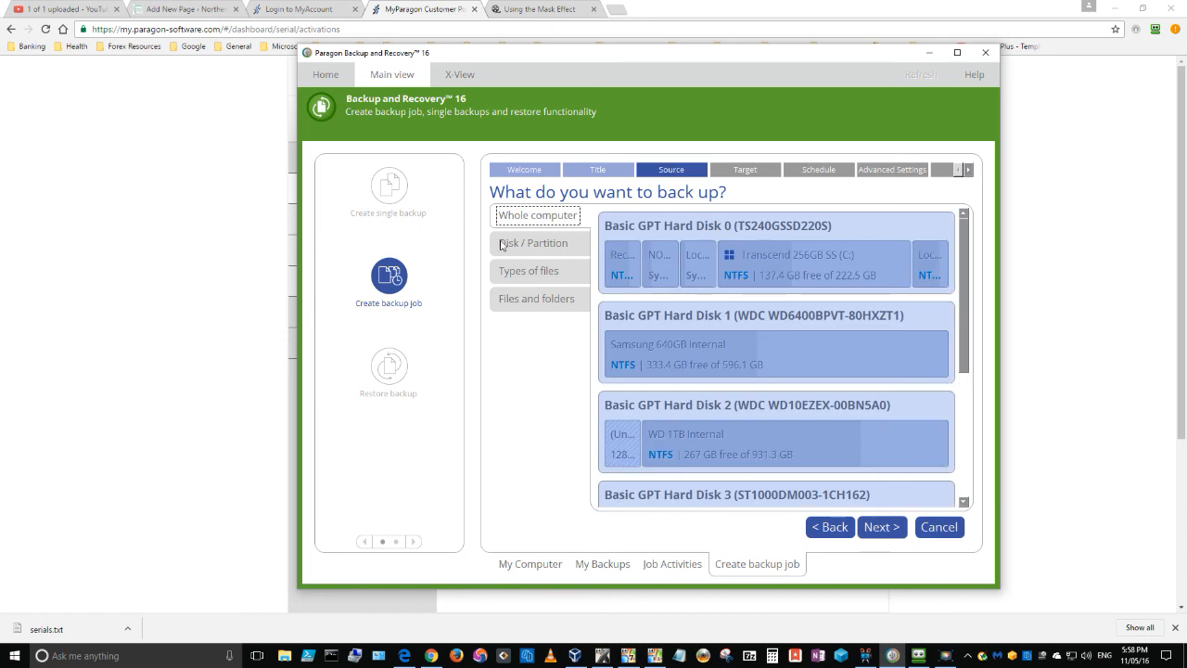
{"action": "left_click", "coordinate": [506, 246]}
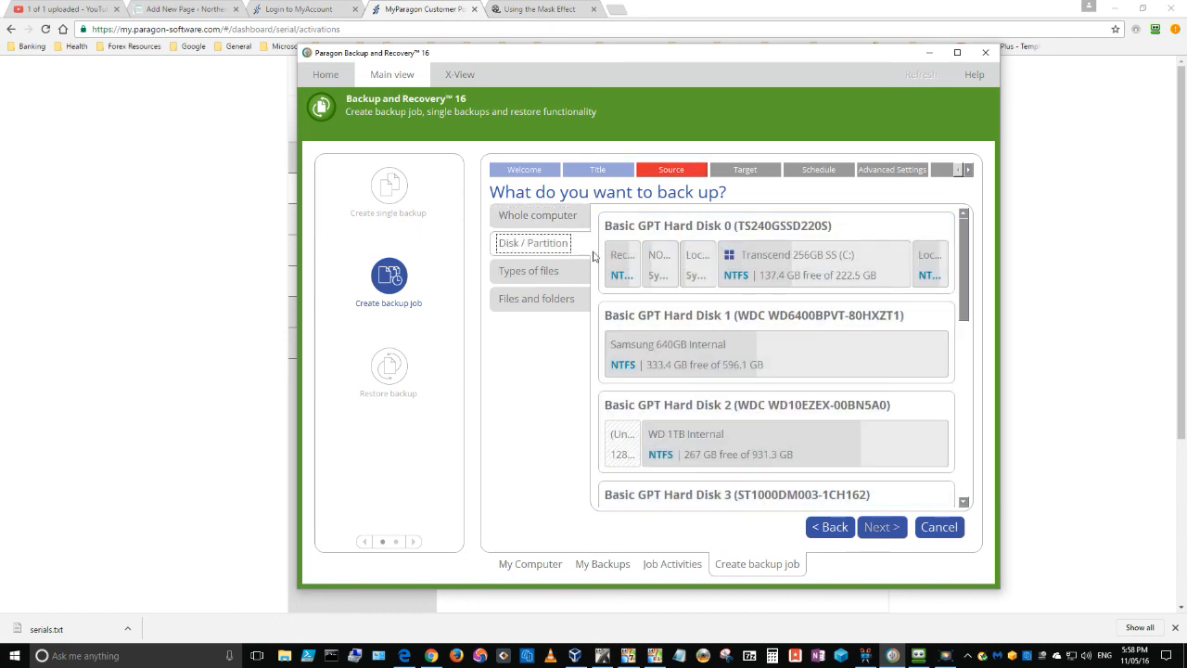
{"action": "left_click", "coordinate": [690, 228]}
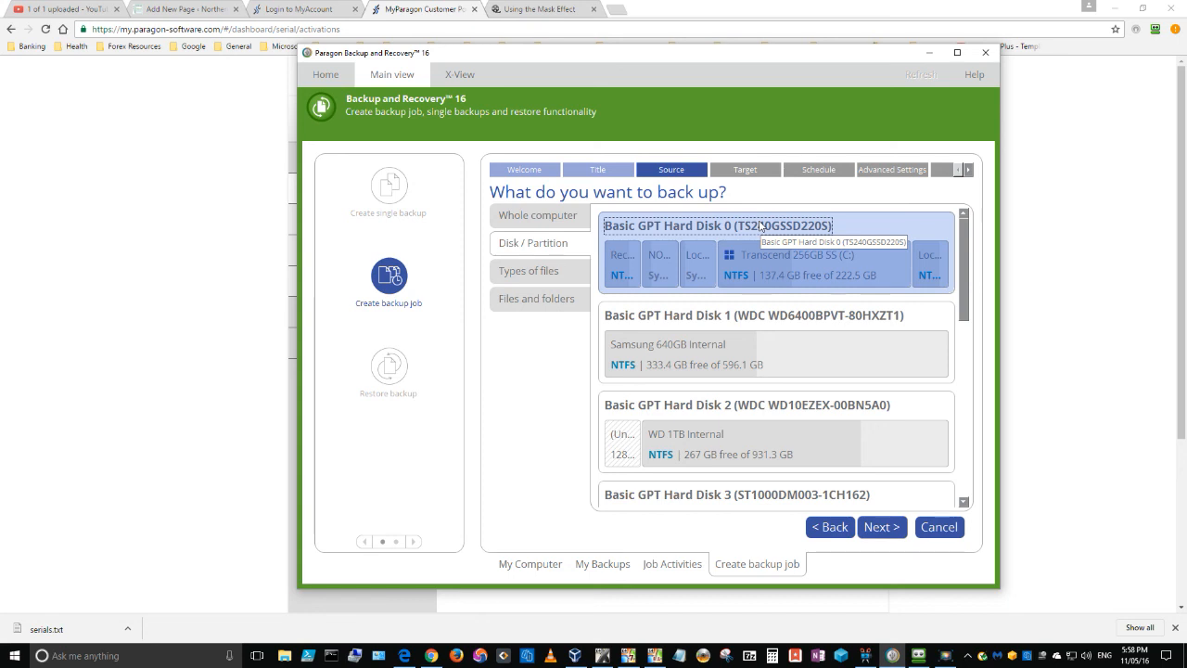
{"action": "left_click", "coordinate": [876, 526]}
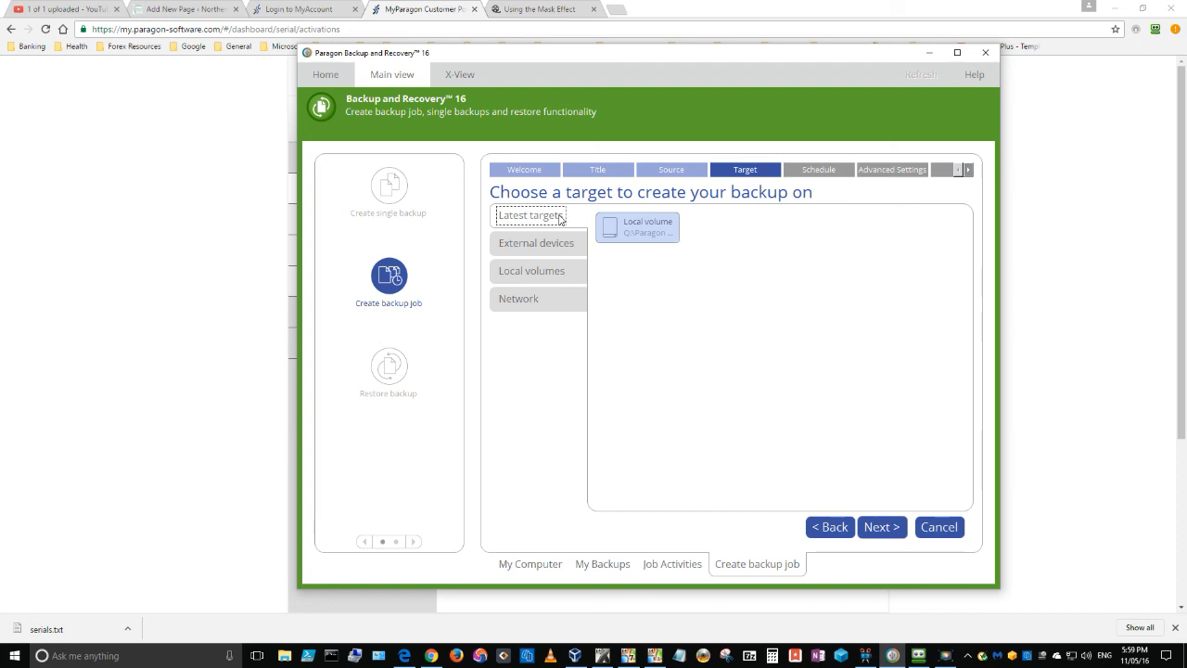
Browse the local volumes to DriveBender Pooled Drives (Q:) and select the existing job folder inside Paragon Backups.
{"action": "left_click", "coordinate": [524, 245]}
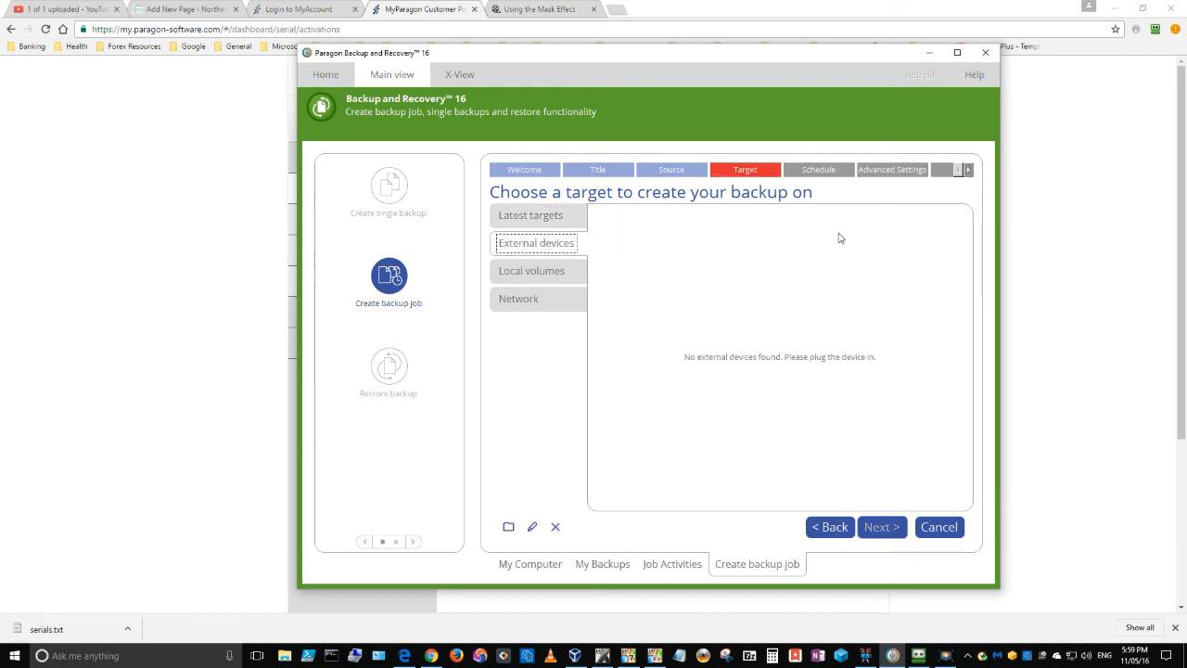
{"action": "left_click", "coordinate": [545, 273]}
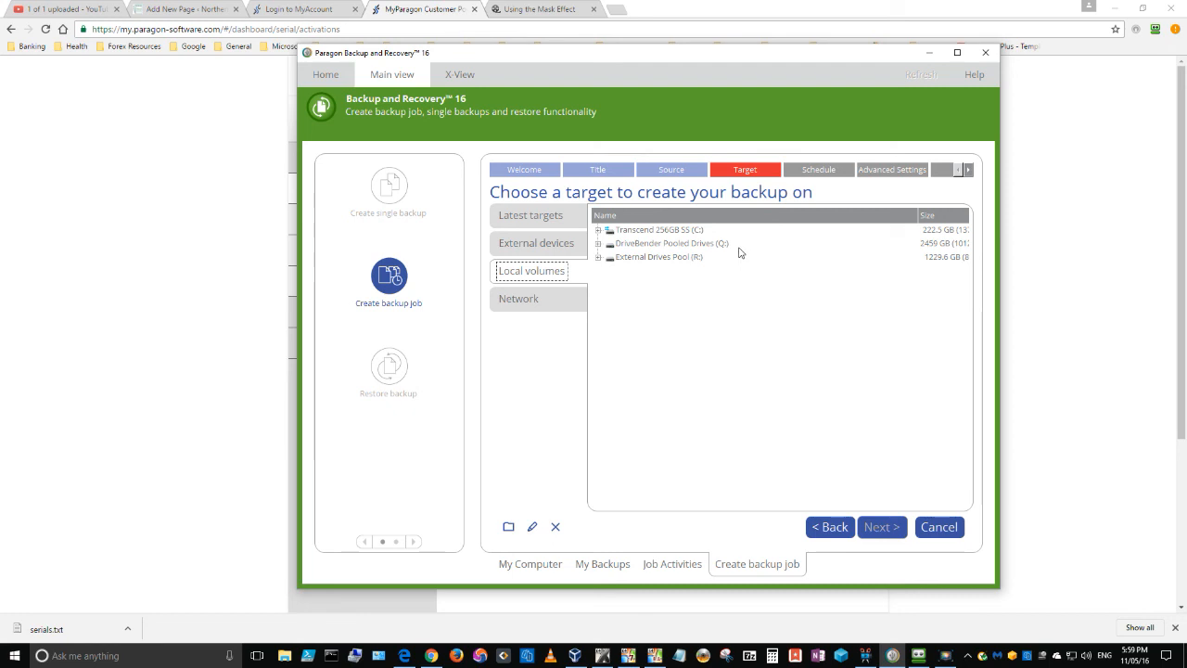
{"action": "left_click", "coordinate": [675, 246]}
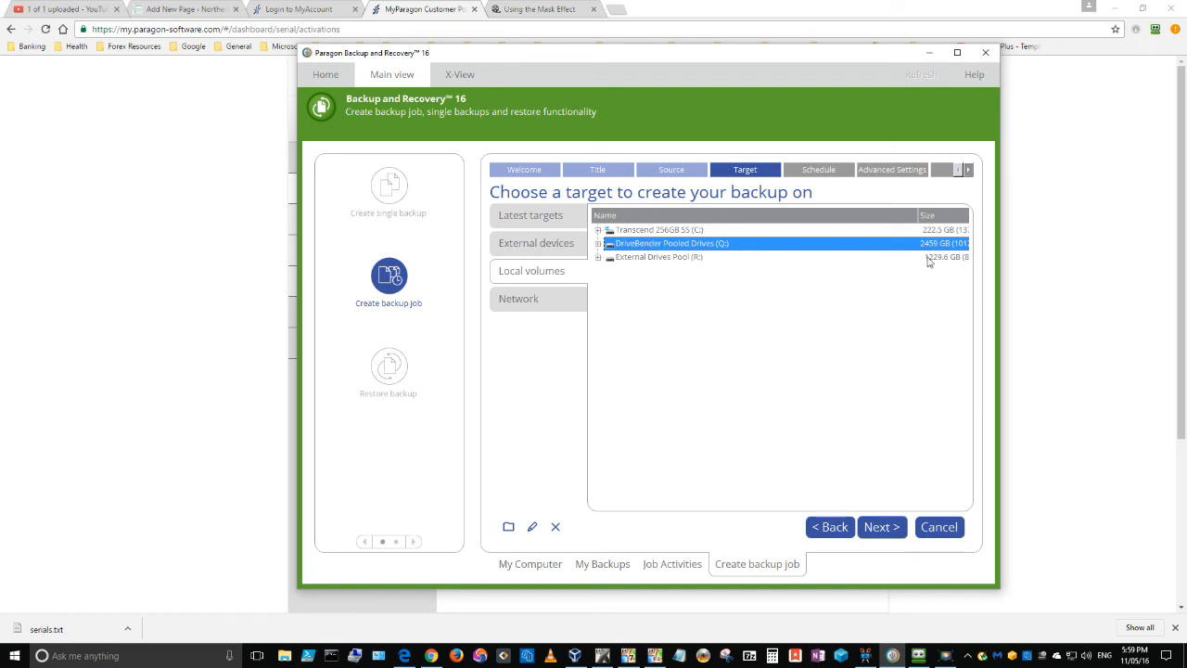
{"action": "left_click", "coordinate": [598, 243]}
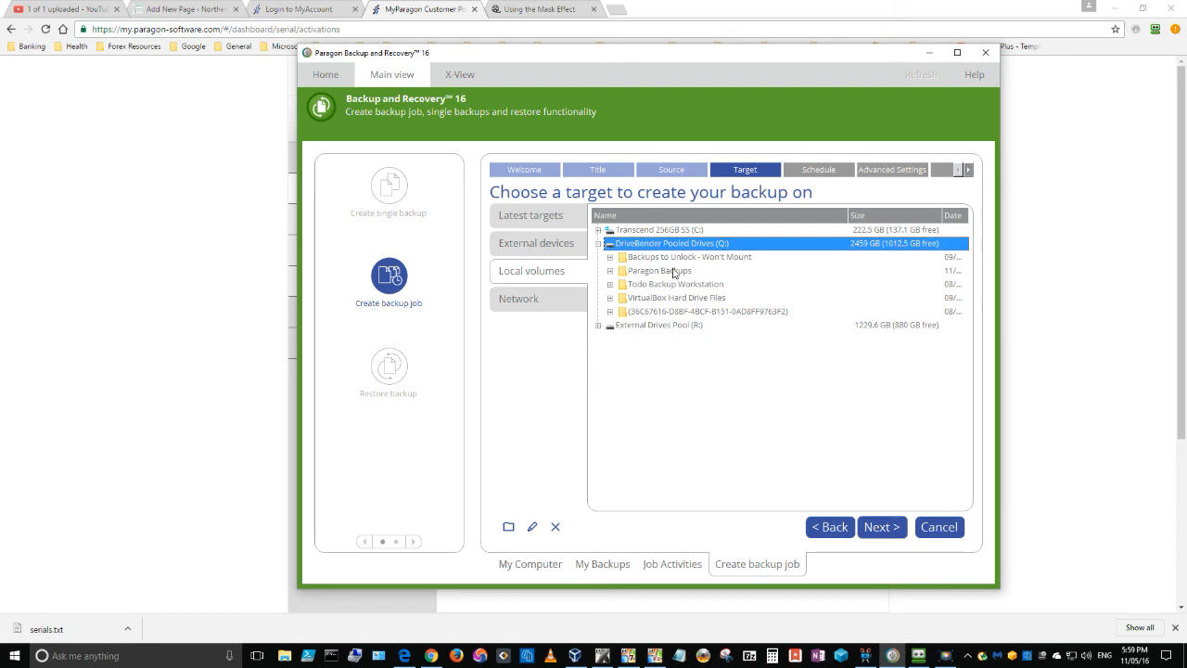
{"action": "left_click", "coordinate": [610, 271]}
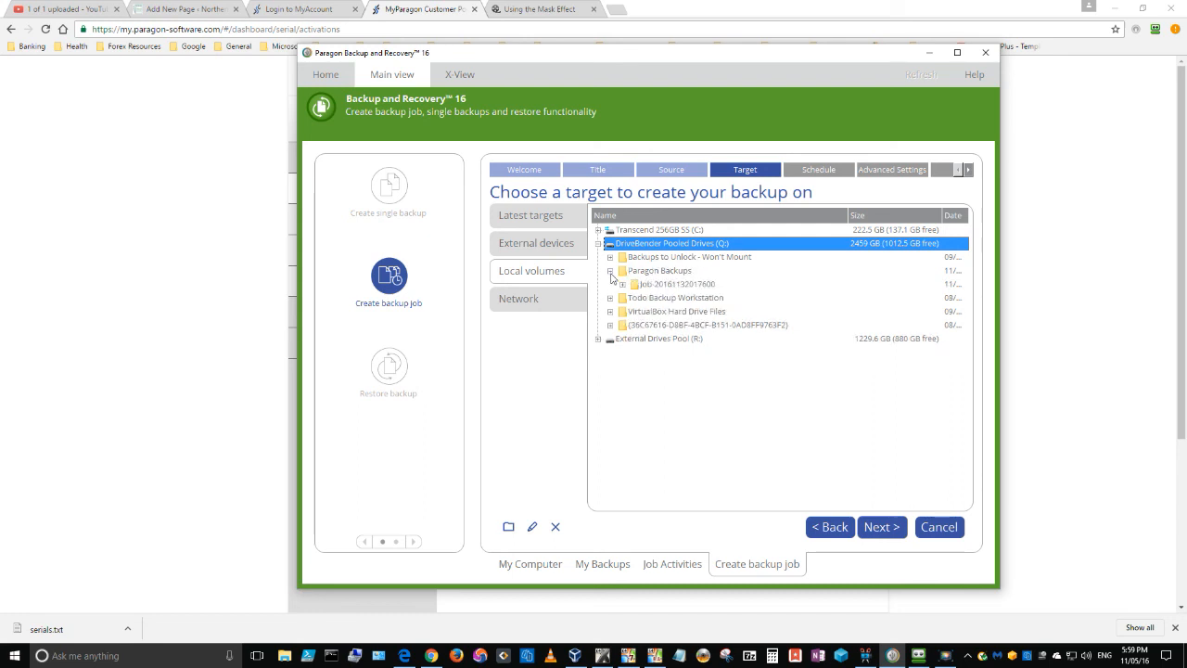
{"action": "left_click", "coordinate": [668, 288]}
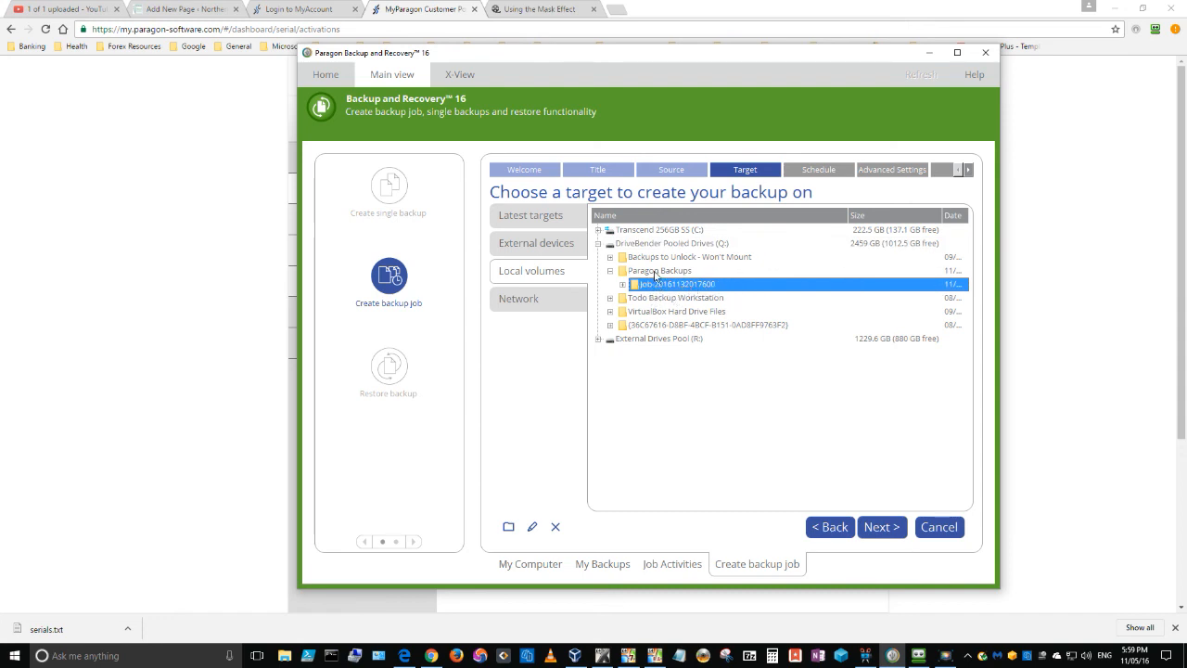
Create a folder named Backup C Drive inside the selected job folder and use it as the backup target.
{"action": "left_click", "coordinate": [509, 528]}
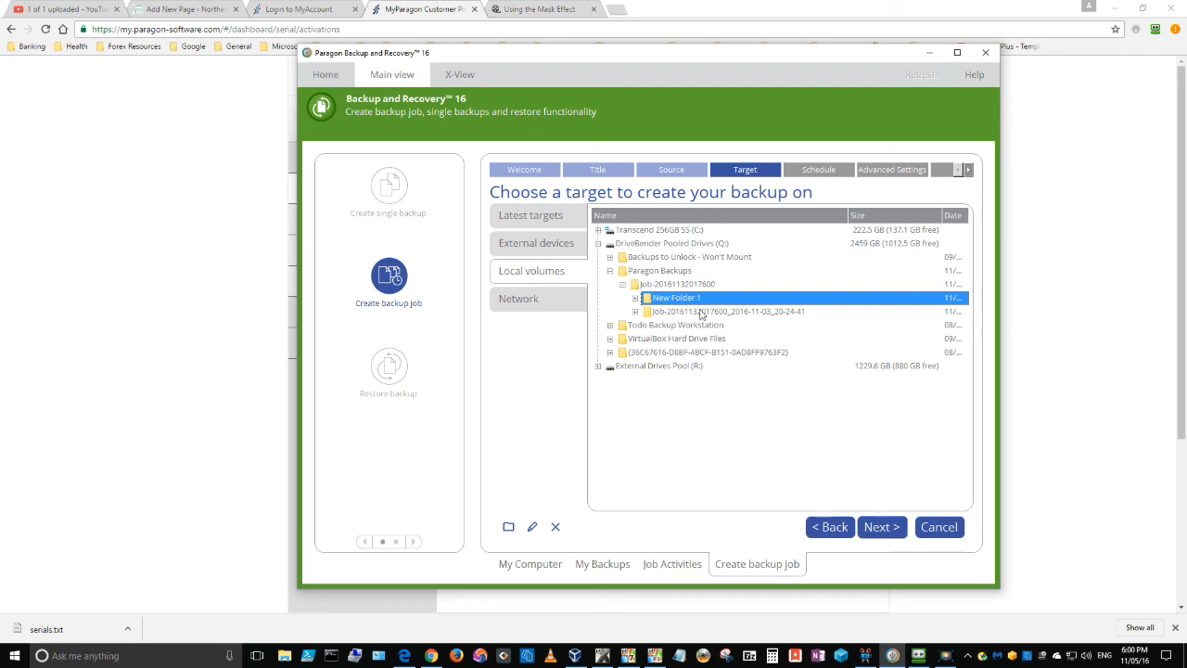
{"action": "left_click", "coordinate": [532, 528]}
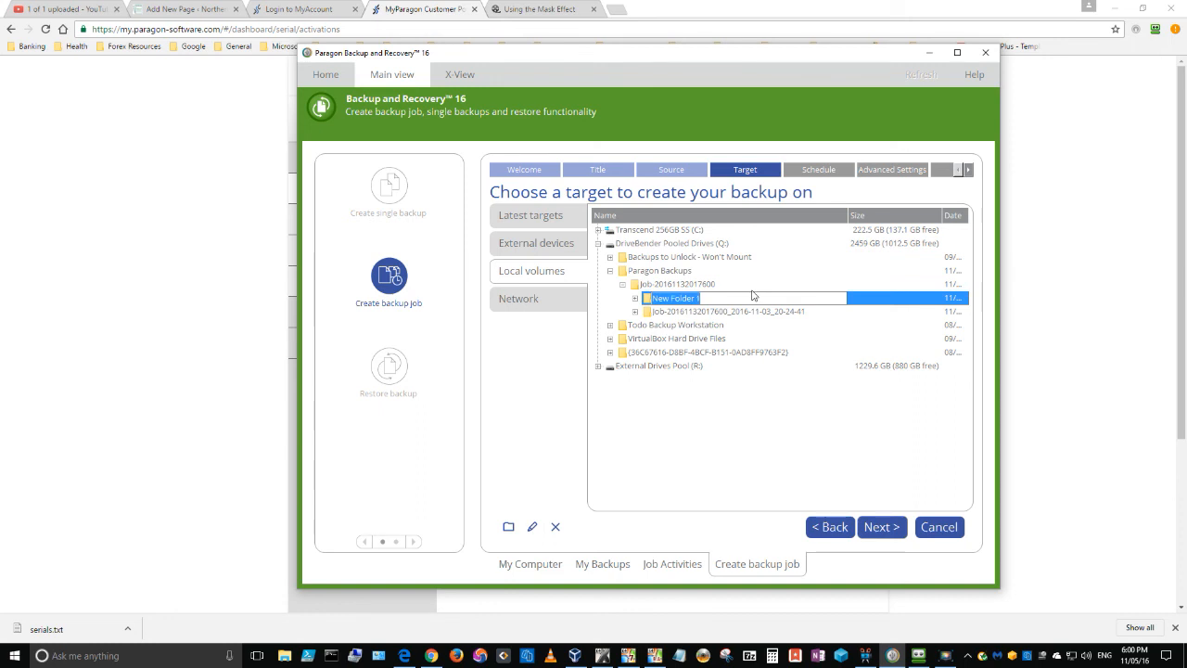
{"action": "type", "text": "Backup C Drive"}
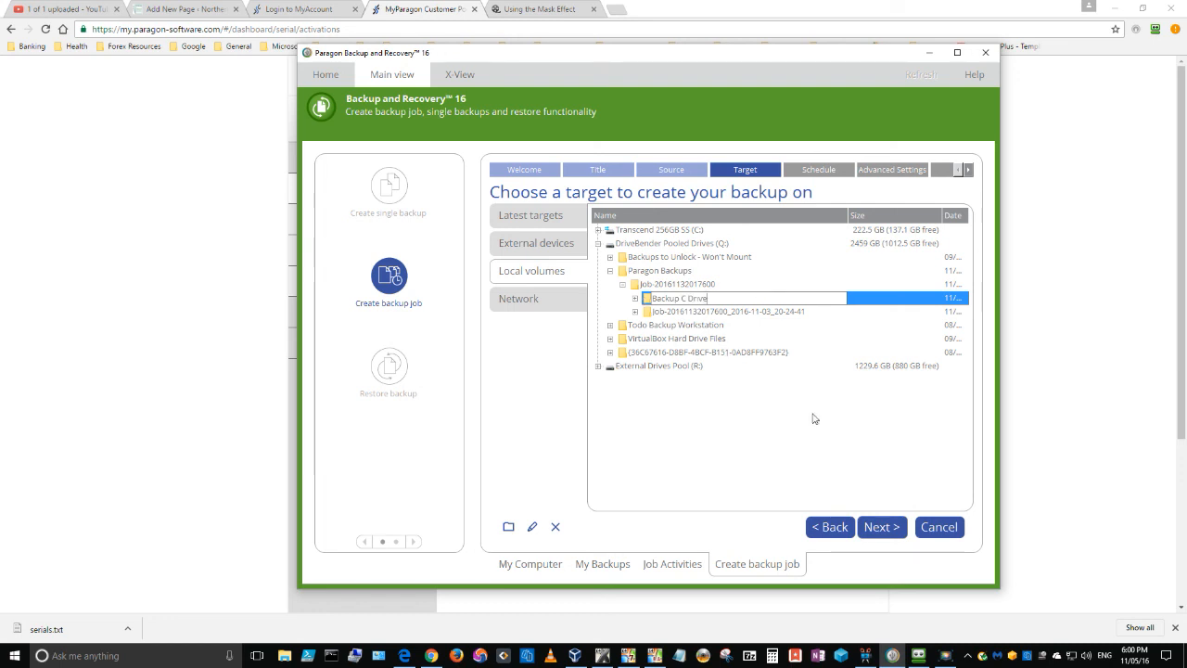
{"action": "key", "text": "Return"}
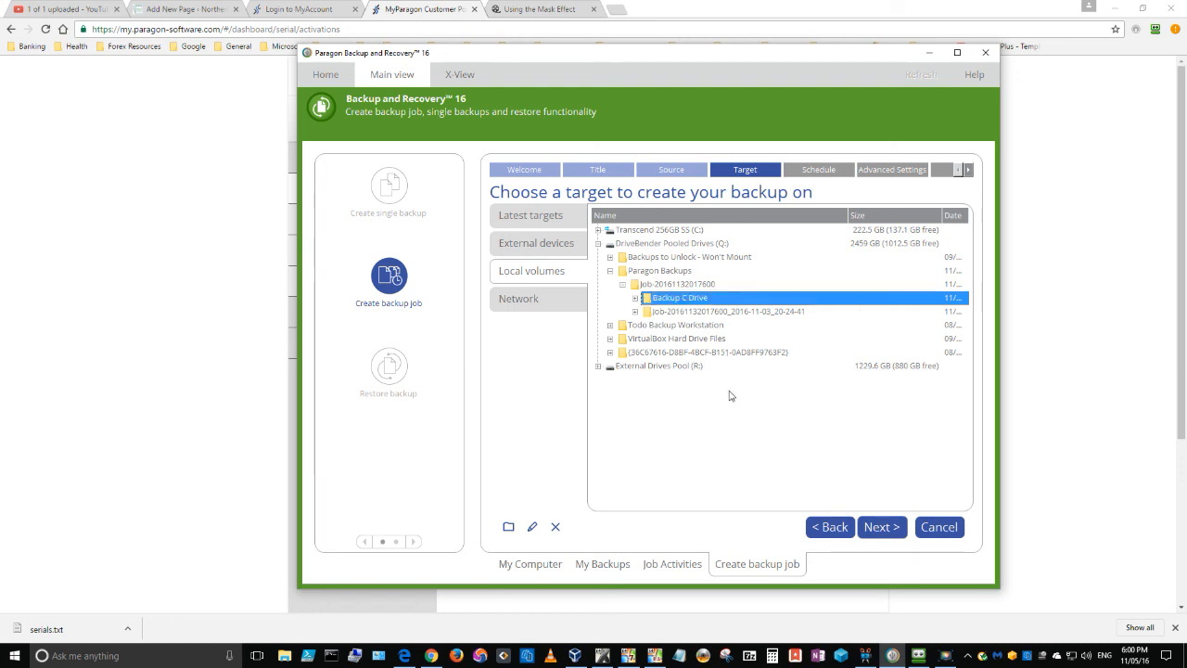
{"action": "left_click", "coordinate": [884, 531]}
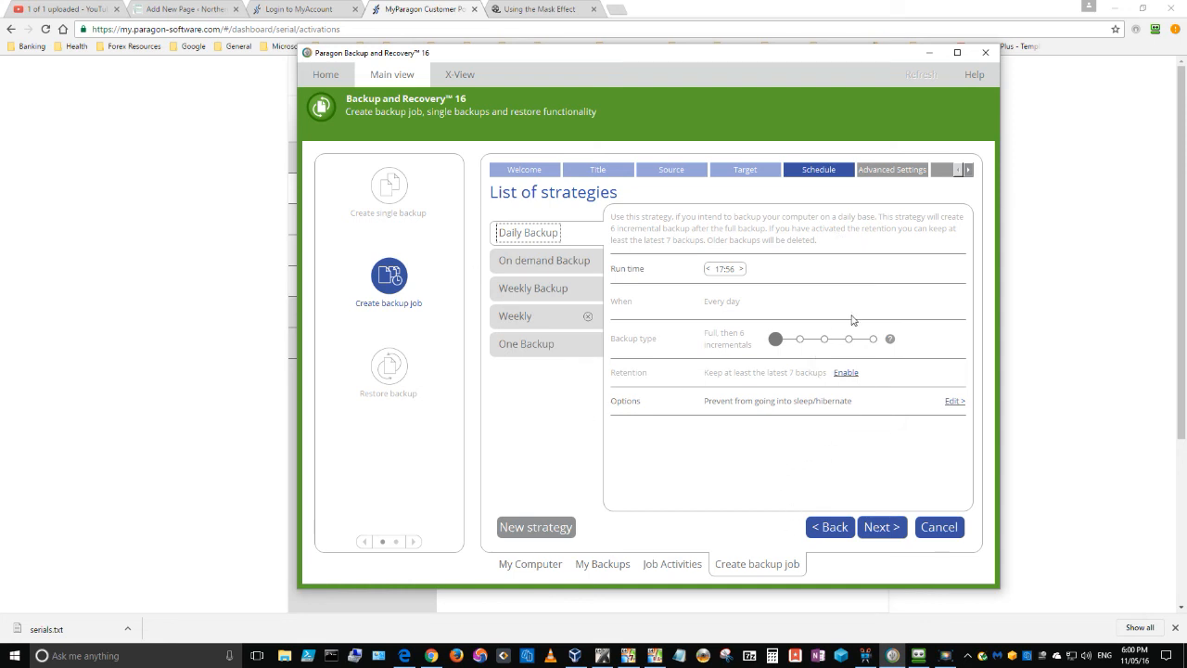
Set the Daily Backup strategy's run time to 03:00.
{"action": "left_click", "coordinate": [729, 269]}
{"action": "left_click", "coordinate": [721, 270]}
{"action": "left_click", "coordinate": [728, 269]}
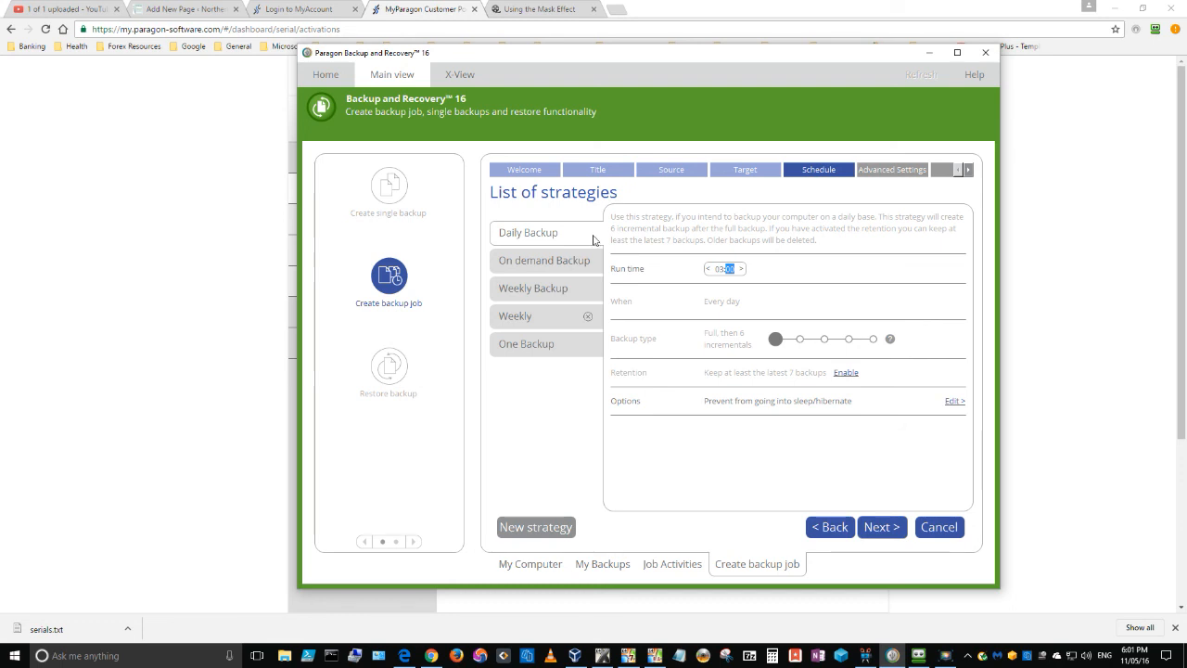
Select the Weekly Backup strategy and set its run time hour to 03.
{"action": "left_click", "coordinate": [538, 292]}
{"action": "left_click", "coordinate": [739, 269]}
{"action": "type", "text": "00:56"}
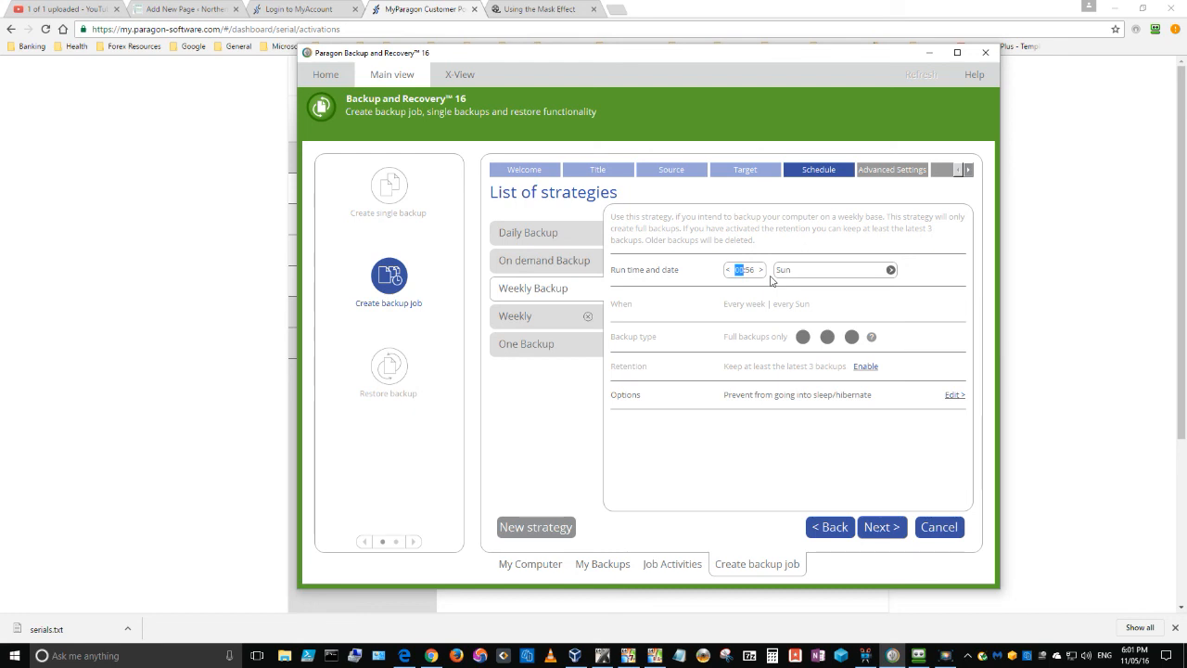
{"action": "type", "text": "03:00"}
{"action": "left_click", "coordinate": [804, 269]}
Select the custom Weekly strategy and review its backup type settings without changing them.
{"action": "left_click", "coordinate": [516, 317]}
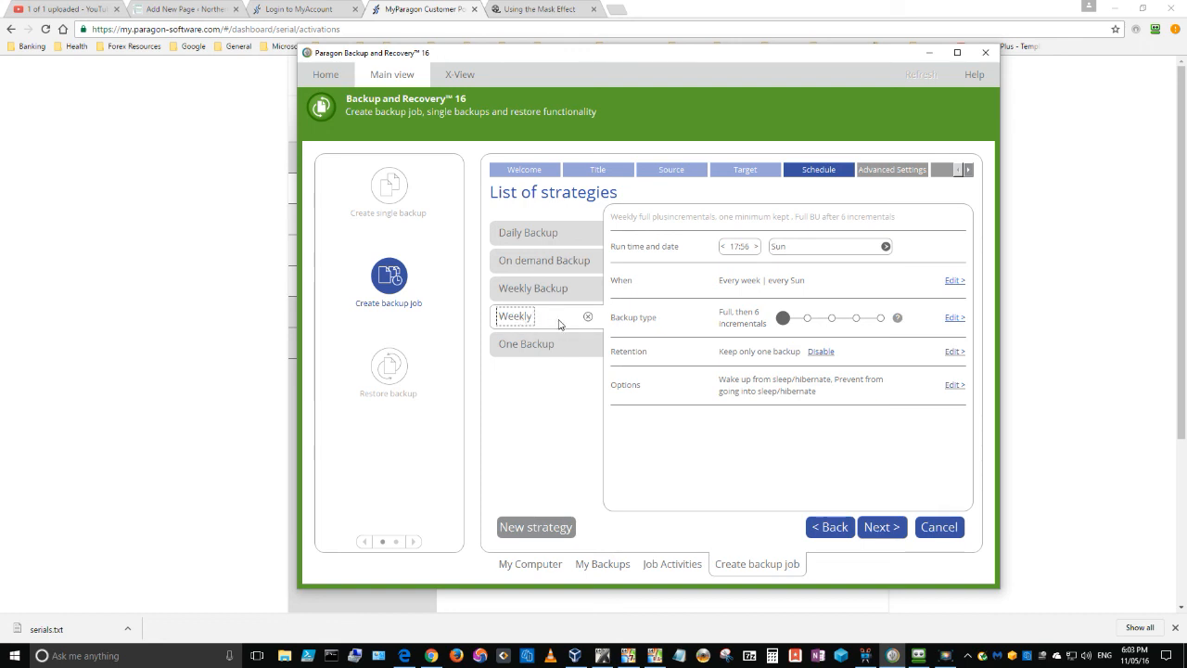
{"action": "left_click", "coordinate": [743, 247]}
{"action": "left_click", "coordinate": [953, 320]}
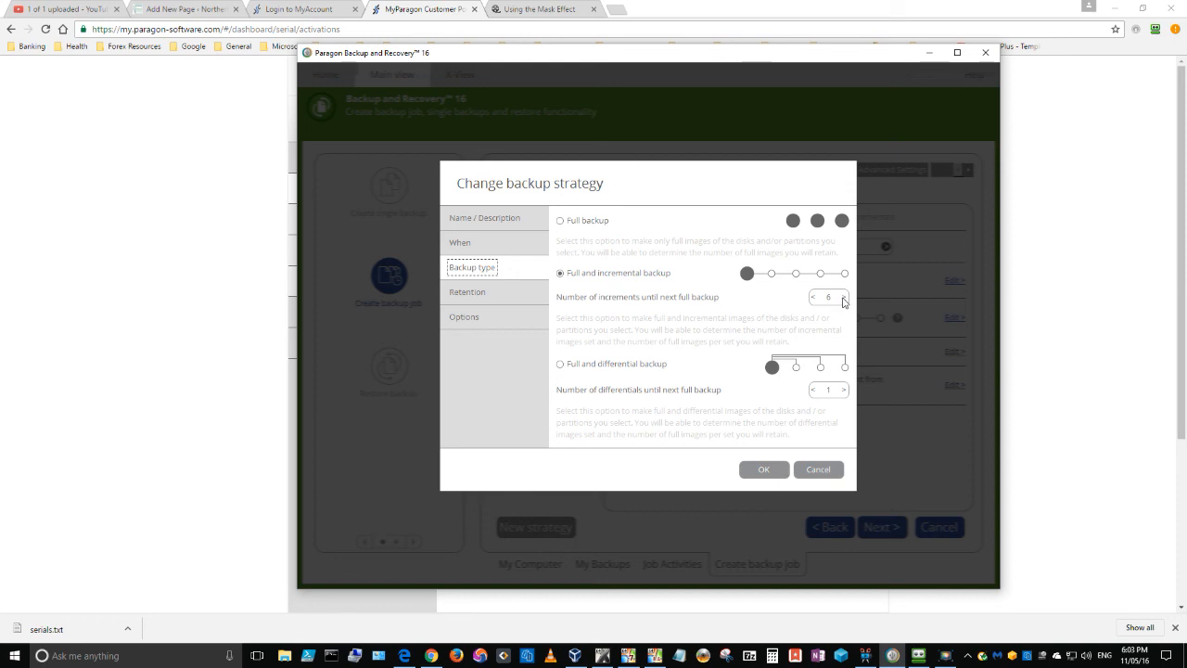
{"action": "left_click", "coordinate": [815, 471]}
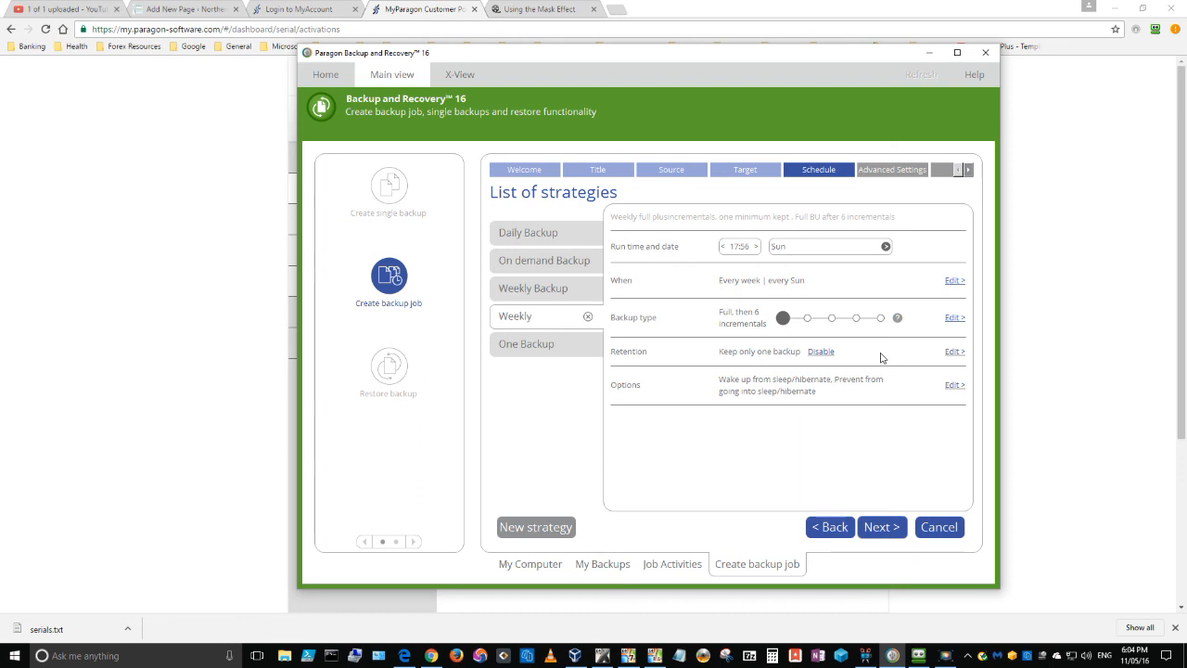
Set the Weekly strategy's retention to automatically delete backups when the target disk is full, and keep its existing sleep/hibernate options.
{"action": "left_click", "coordinate": [953, 352]}
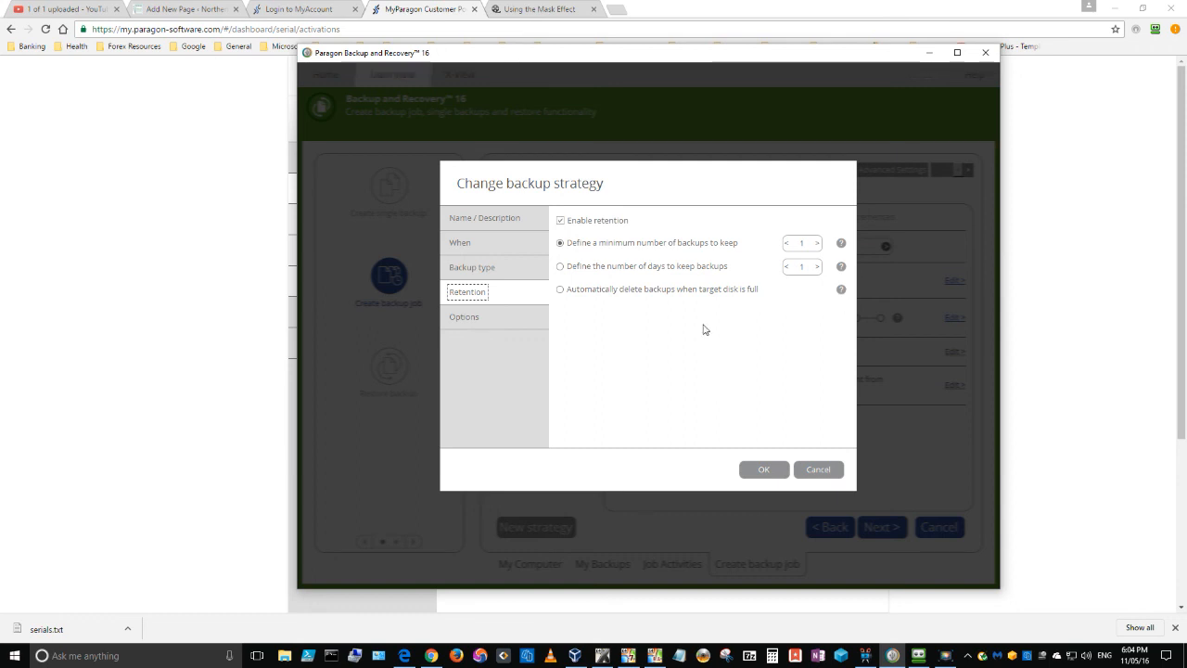
{"action": "left_click", "coordinate": [560, 290]}
{"action": "left_click", "coordinate": [766, 472]}
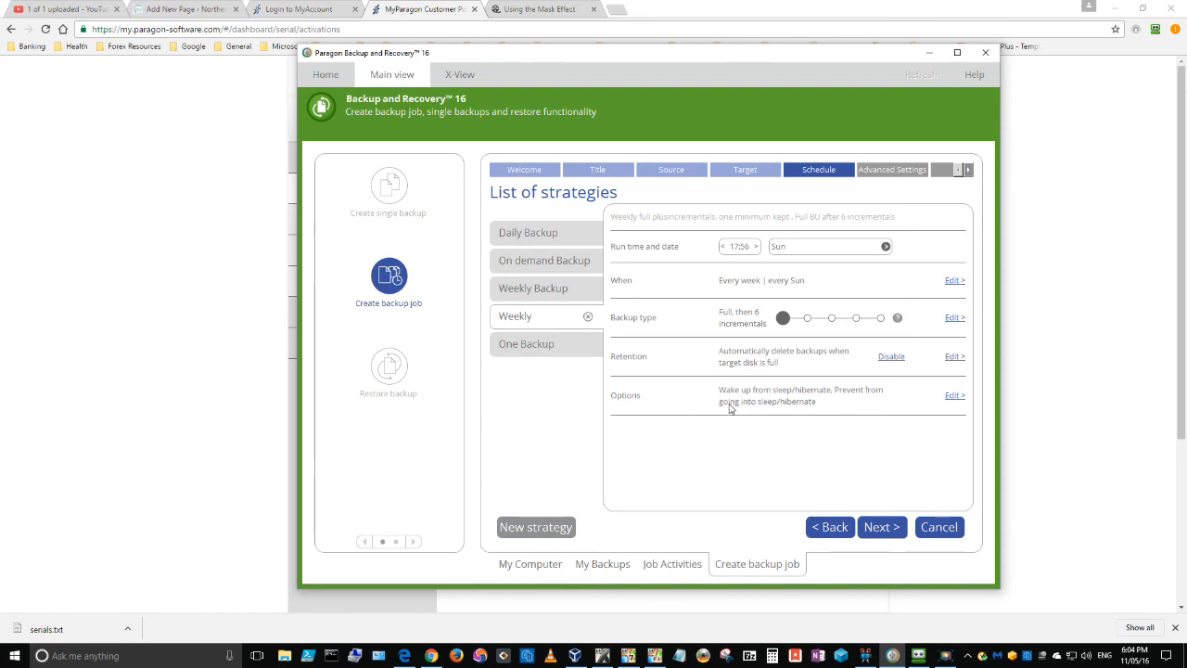
{"action": "left_click", "coordinate": [956, 396]}
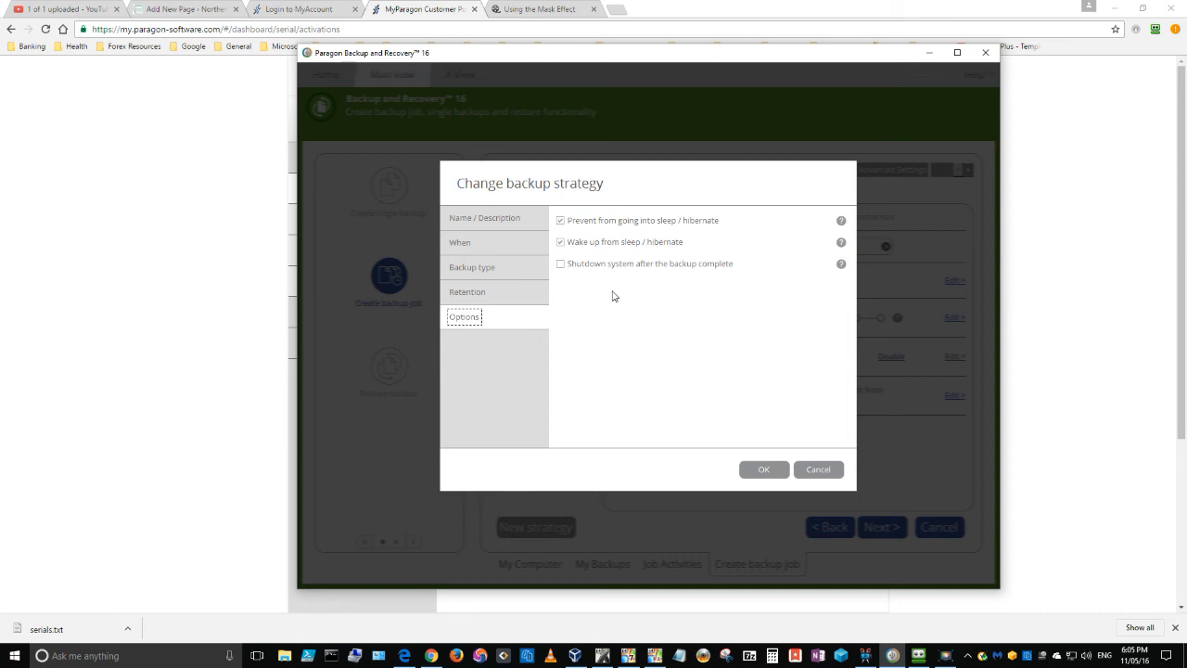
{"action": "left_click", "coordinate": [763, 470]}
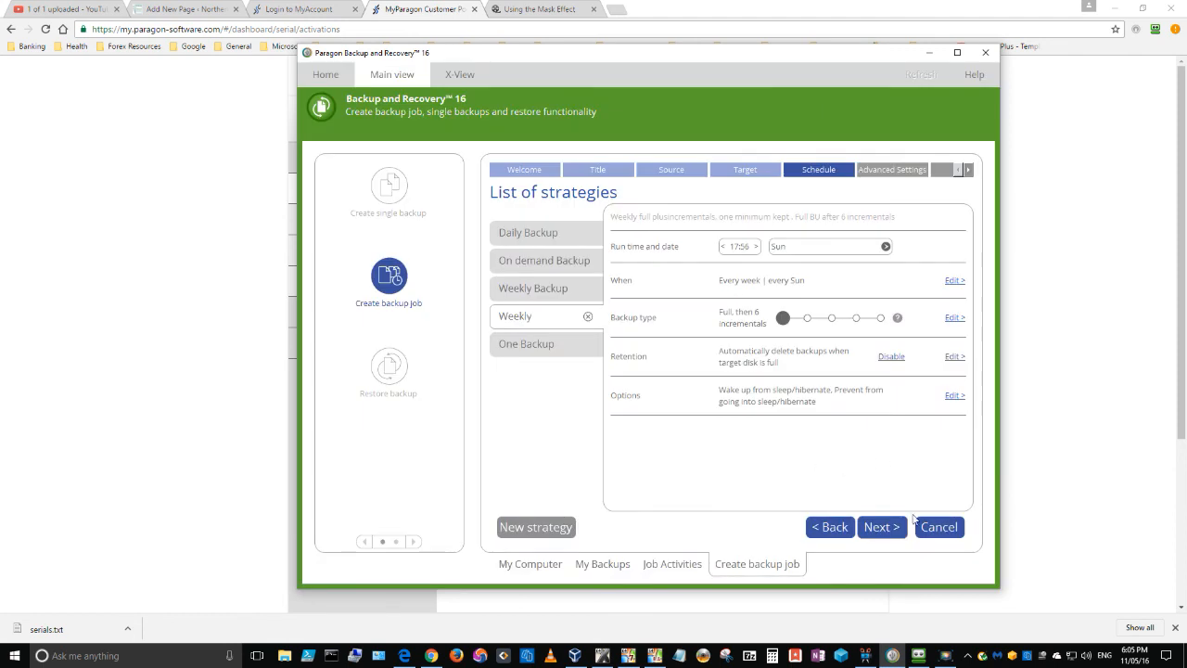
Enable the integrity check after backup in the advanced settings and try to save the backup job.
{"action": "left_click", "coordinate": [877, 527]}
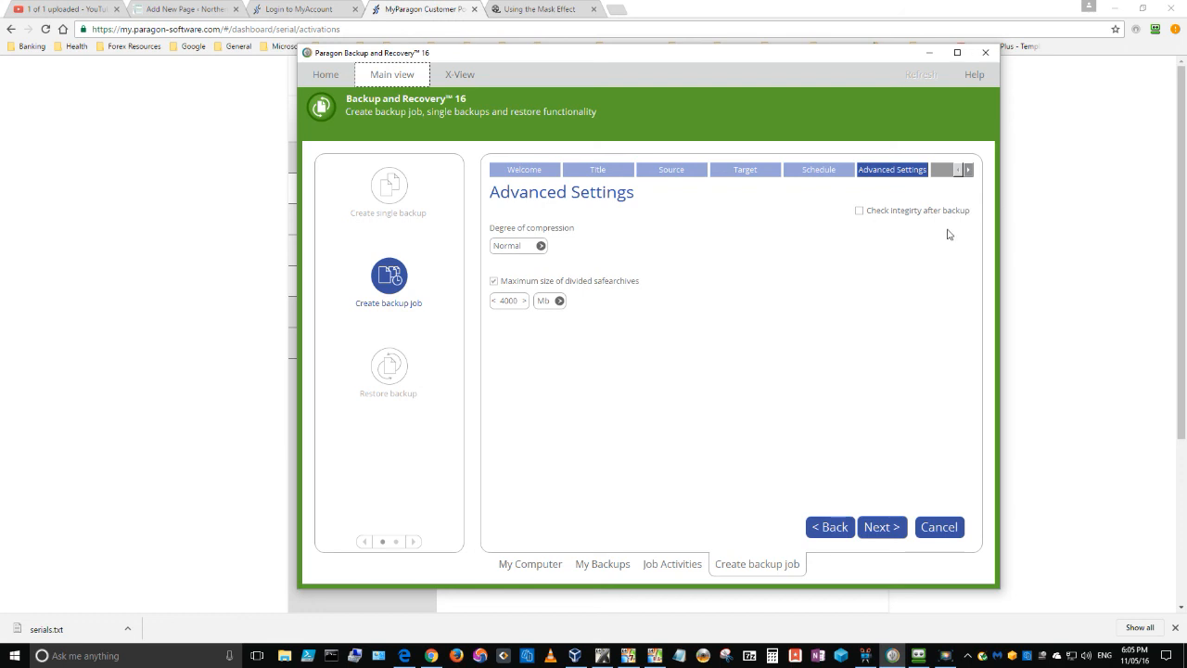
{"action": "left_click", "coordinate": [860, 211]}
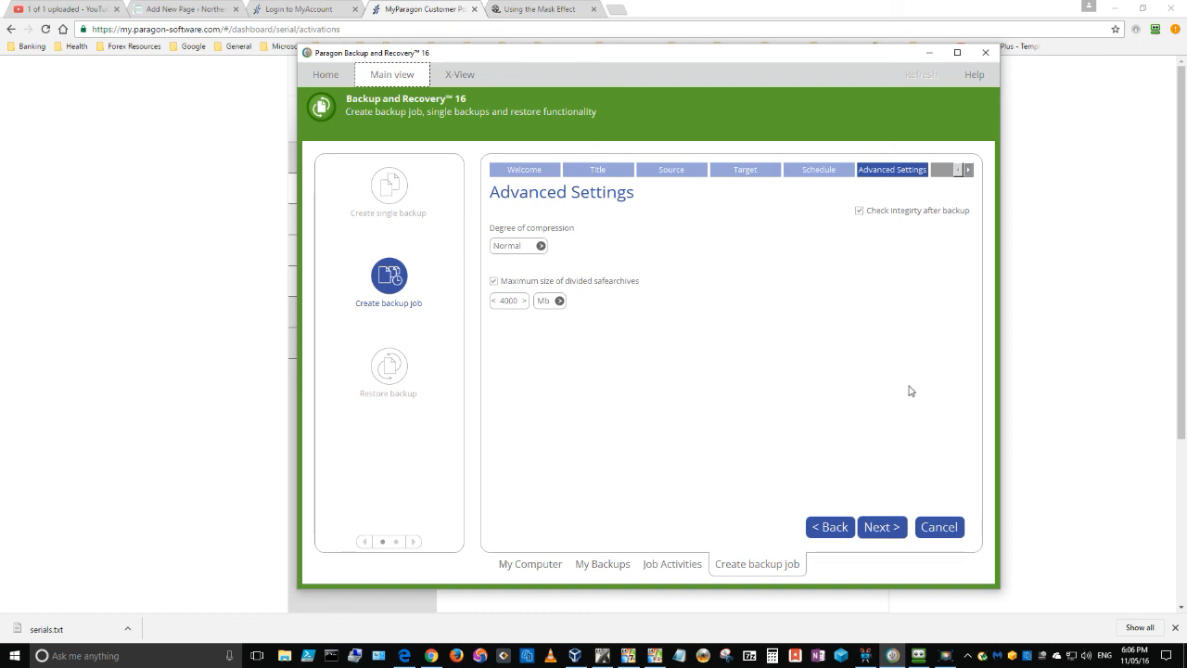
{"action": "left_click", "coordinate": [881, 527]}
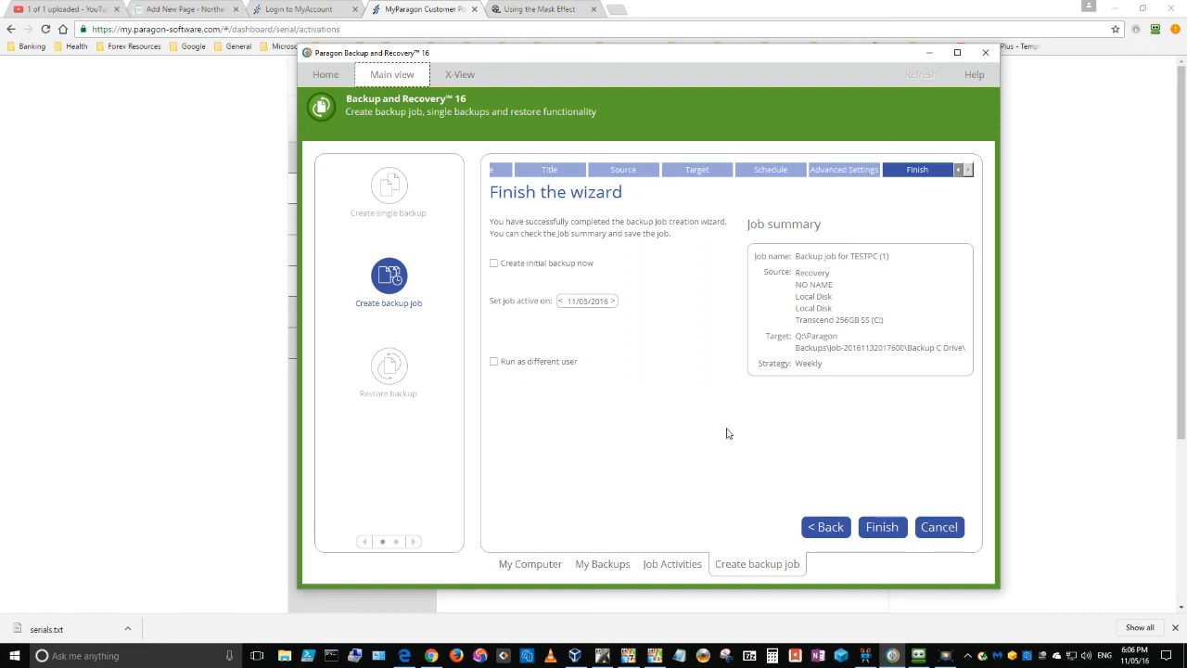
{"action": "left_click", "coordinate": [884, 533]}
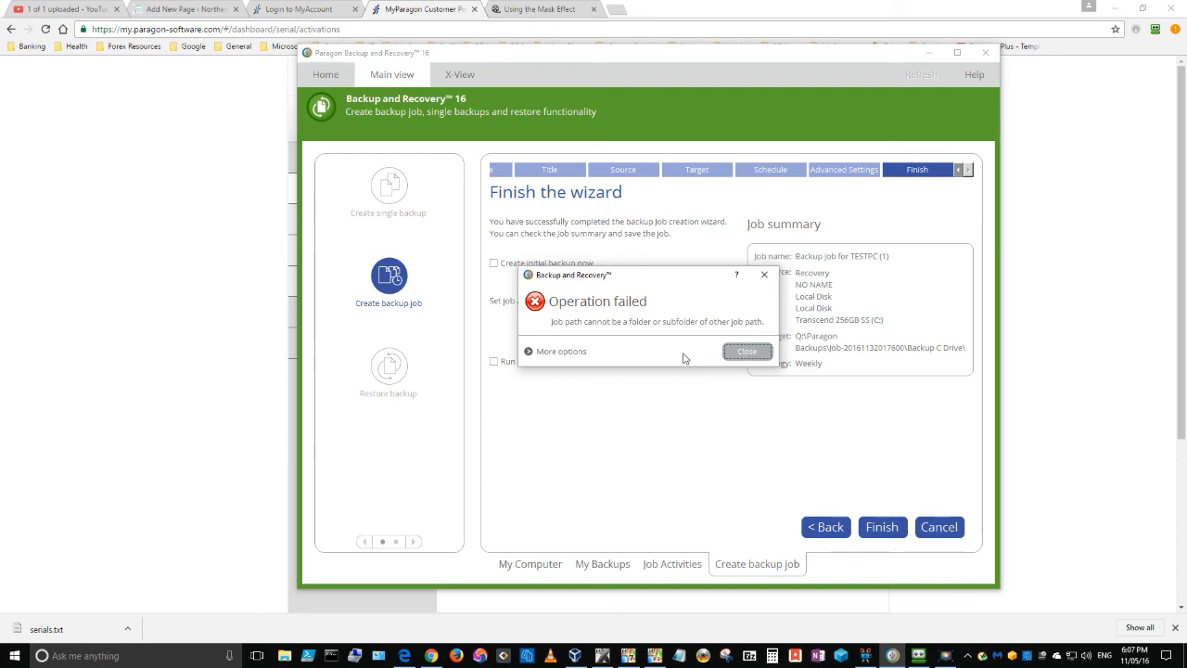
{"action": "left_click", "coordinate": [748, 353]}
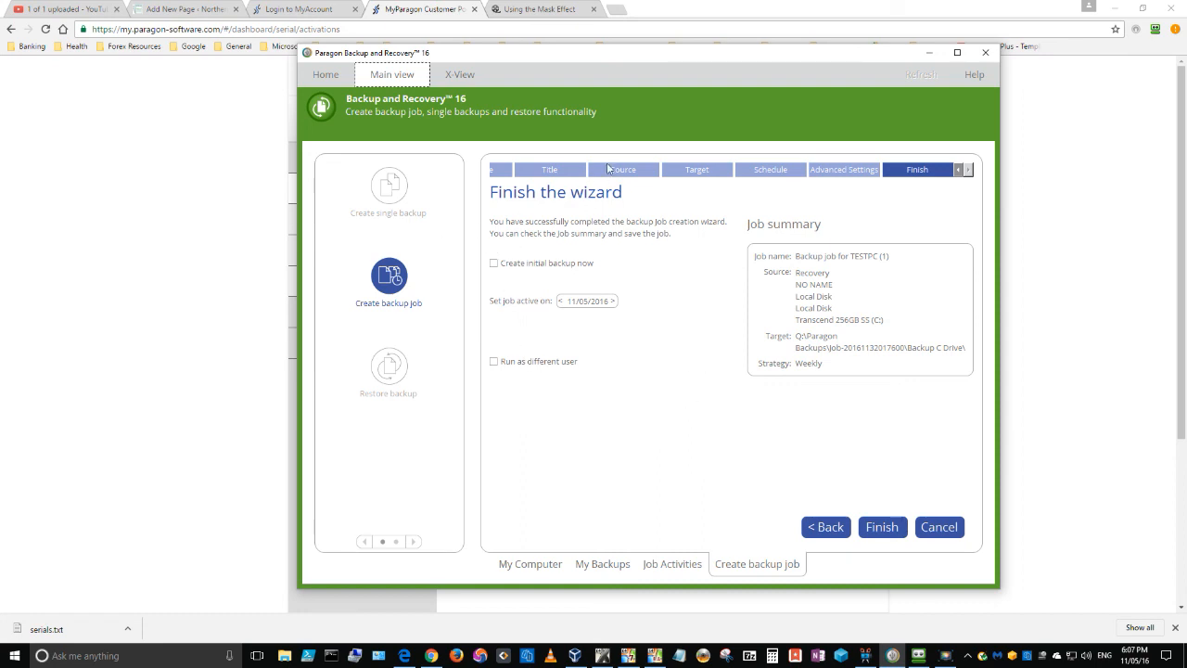
Go back through the wizard to check the source disk and reselect the Backup C Drive folder as target.
{"action": "left_click", "coordinate": [958, 170]}
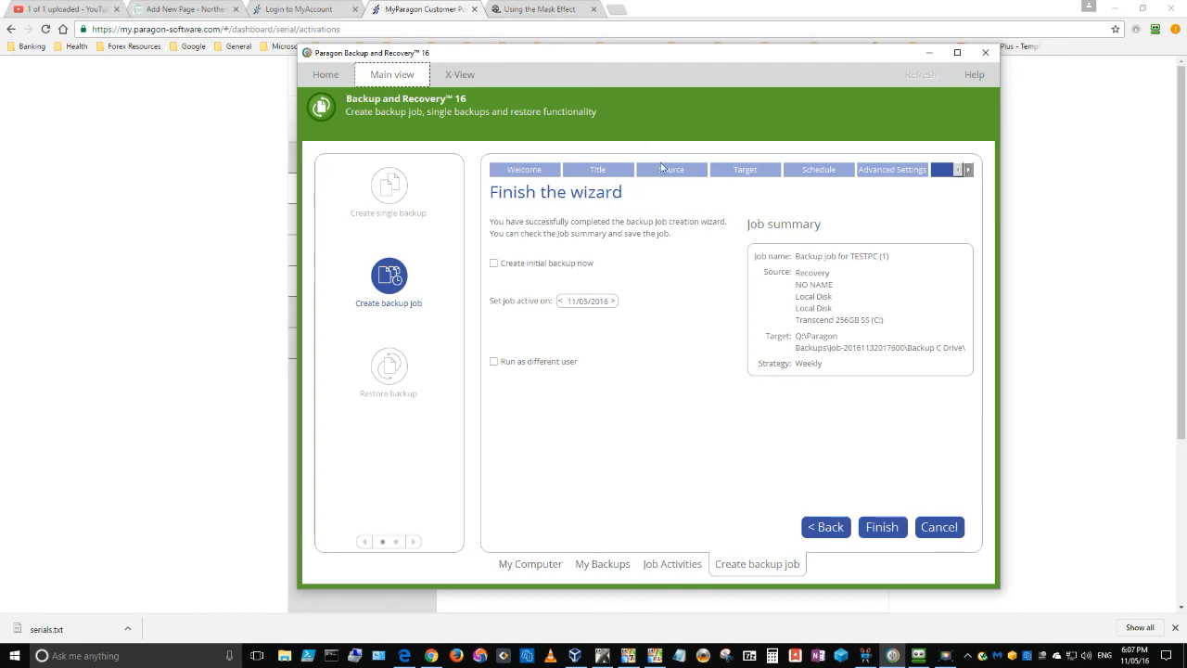
{"action": "left_click", "coordinate": [736, 171]}
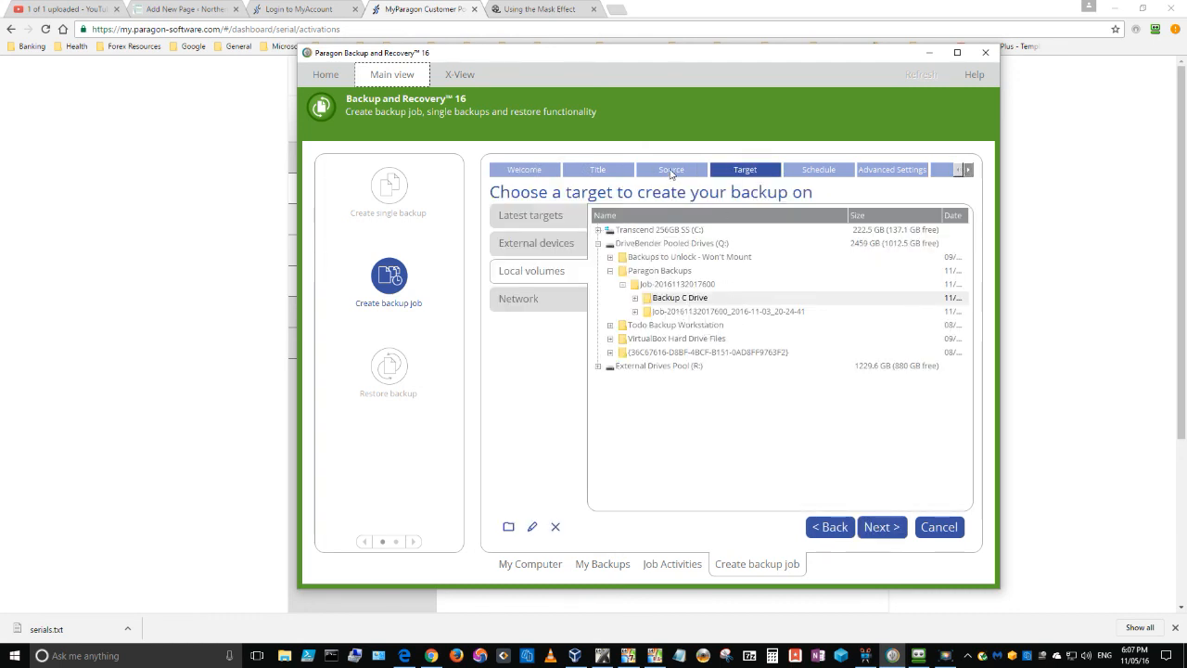
{"action": "left_click", "coordinate": [671, 170]}
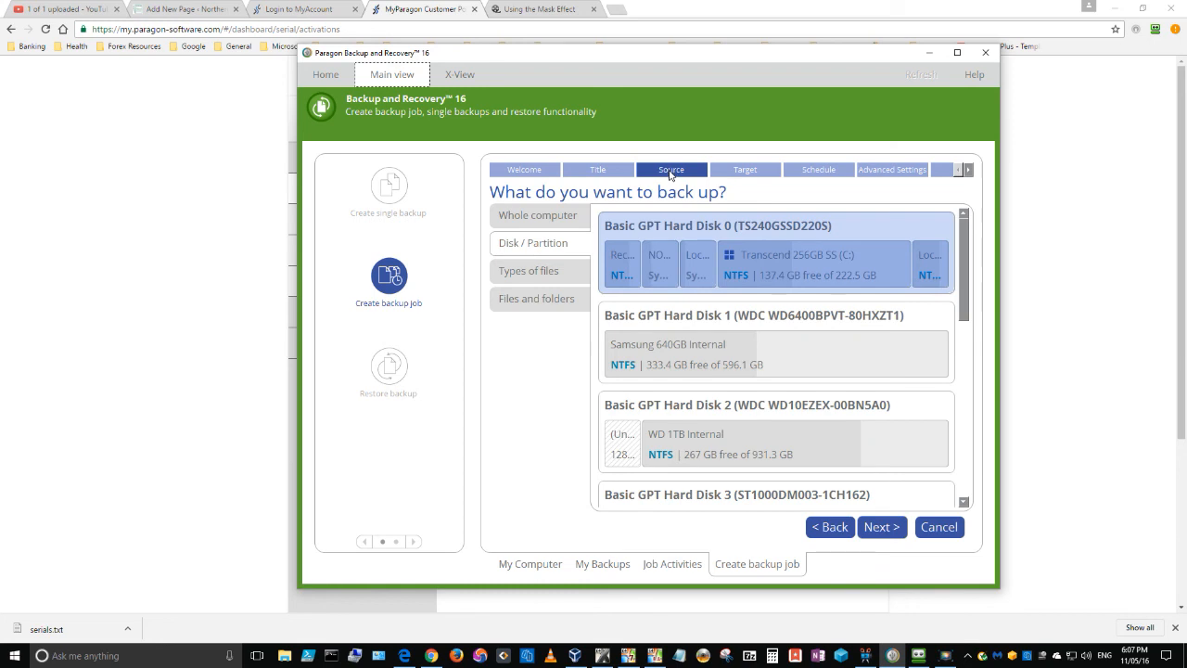
{"action": "left_click", "coordinate": [751, 172]}
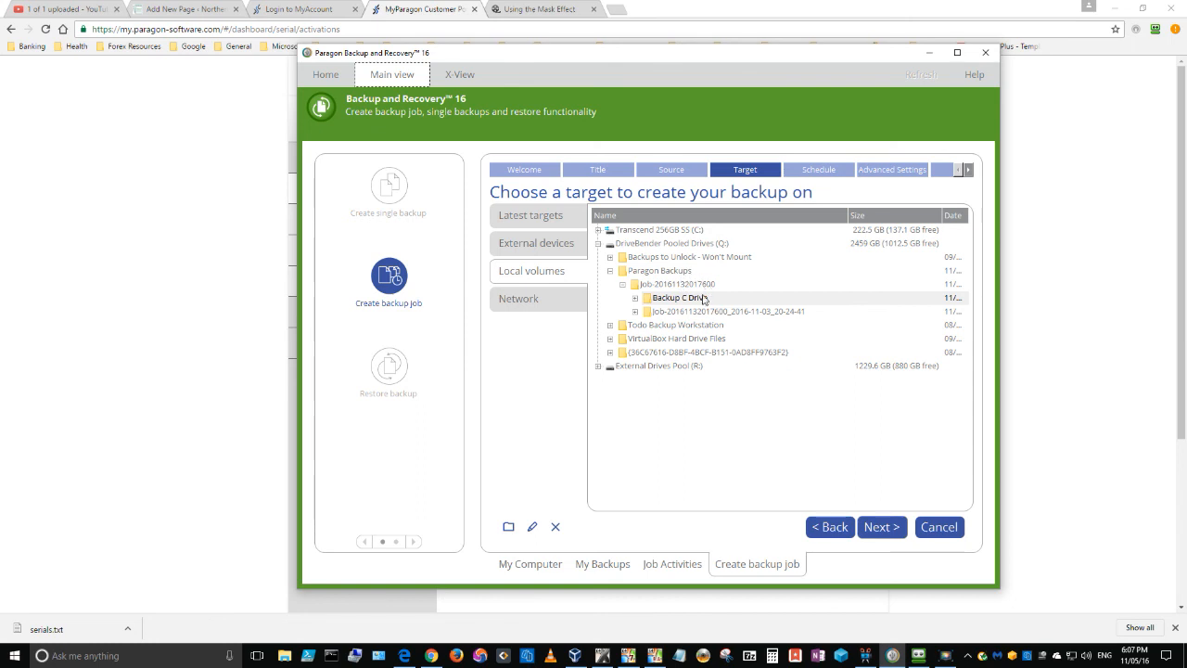
{"action": "left_click", "coordinate": [663, 300]}
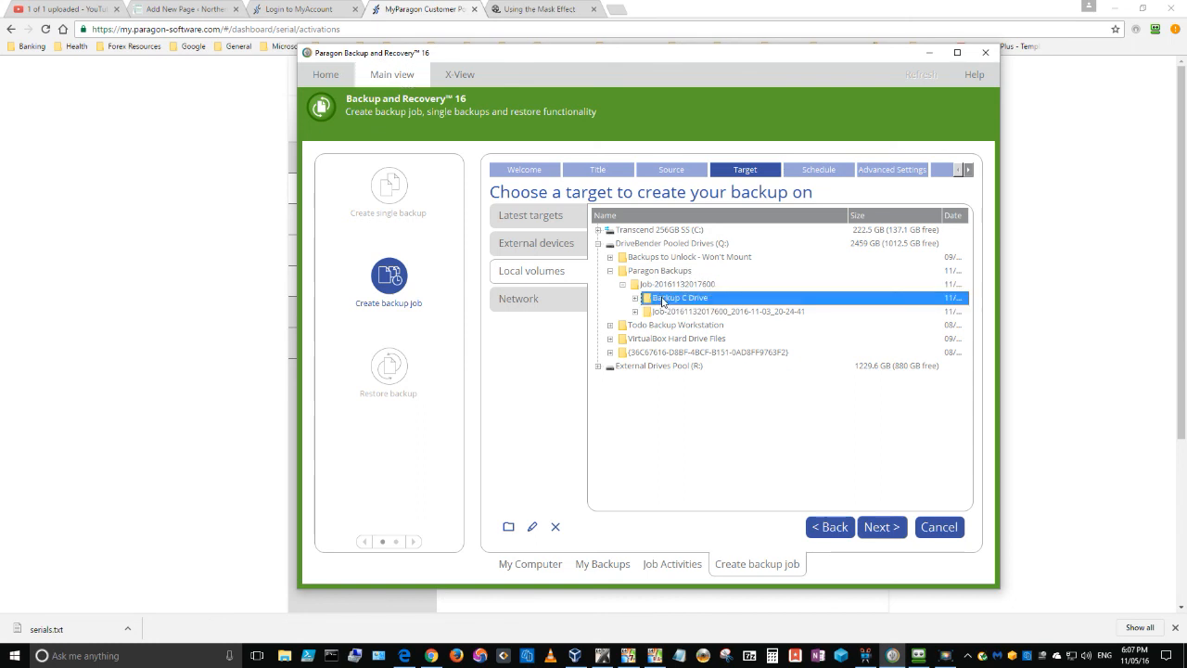
Continue through the schedule and advanced settings and try again to save the backup job with the Weekly strategy.
{"action": "left_click", "coordinate": [878, 529]}
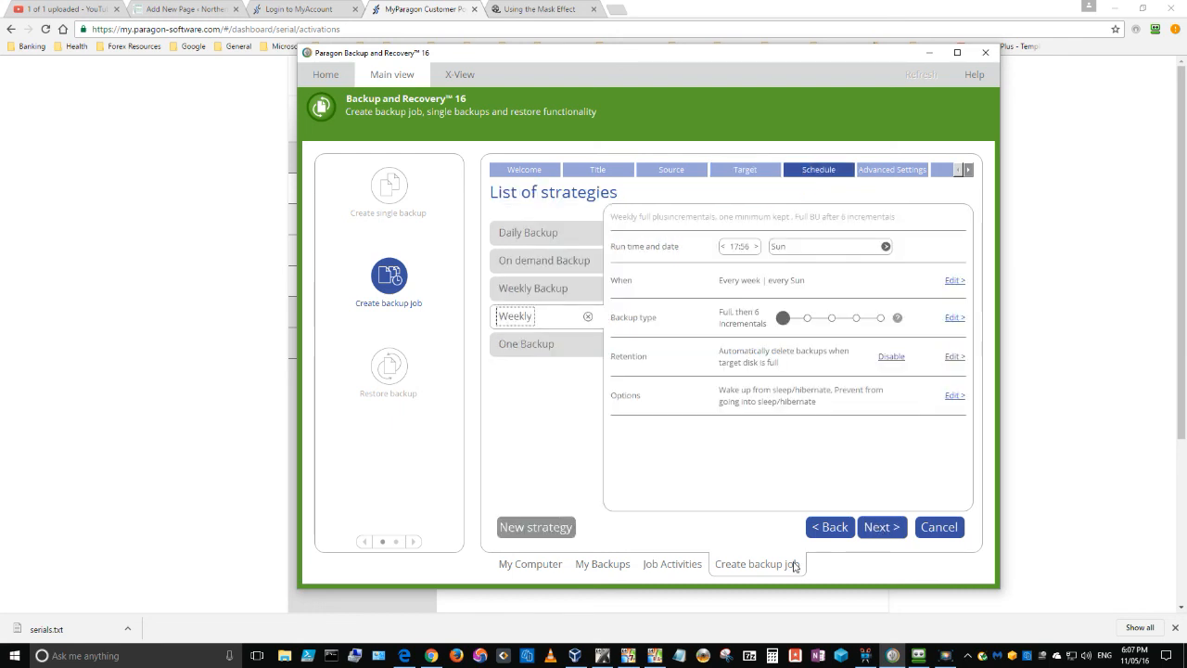
{"action": "left_click", "coordinate": [889, 531]}
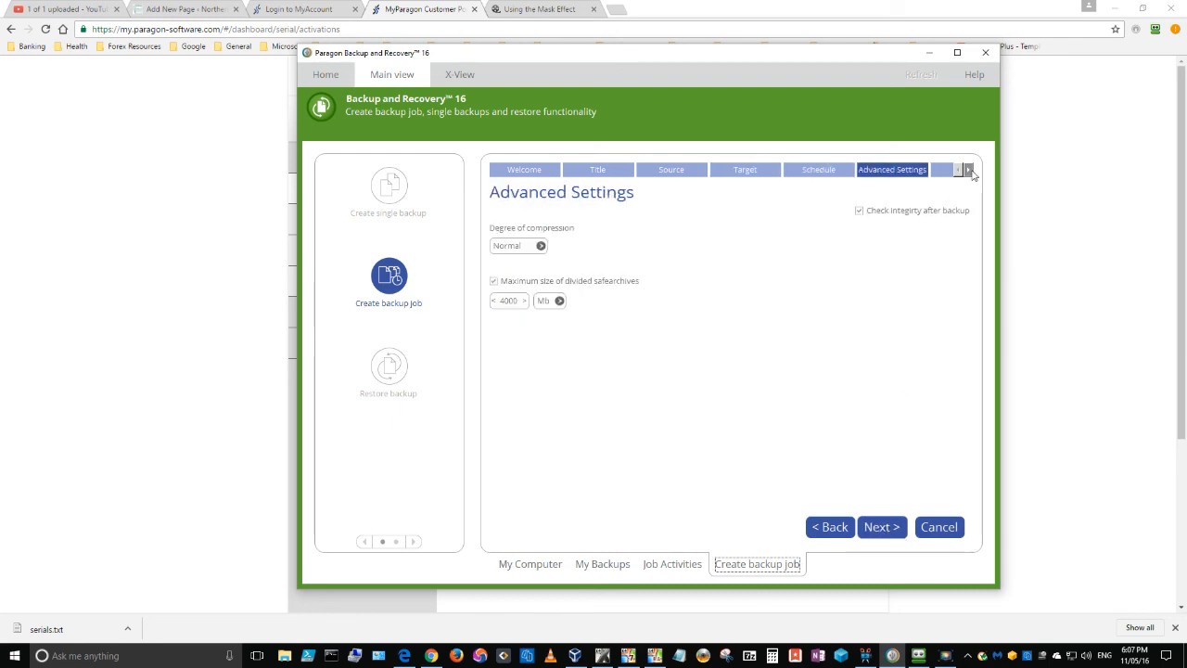
{"action": "left_click", "coordinate": [972, 174]}
{"action": "left_click", "coordinate": [931, 175]}
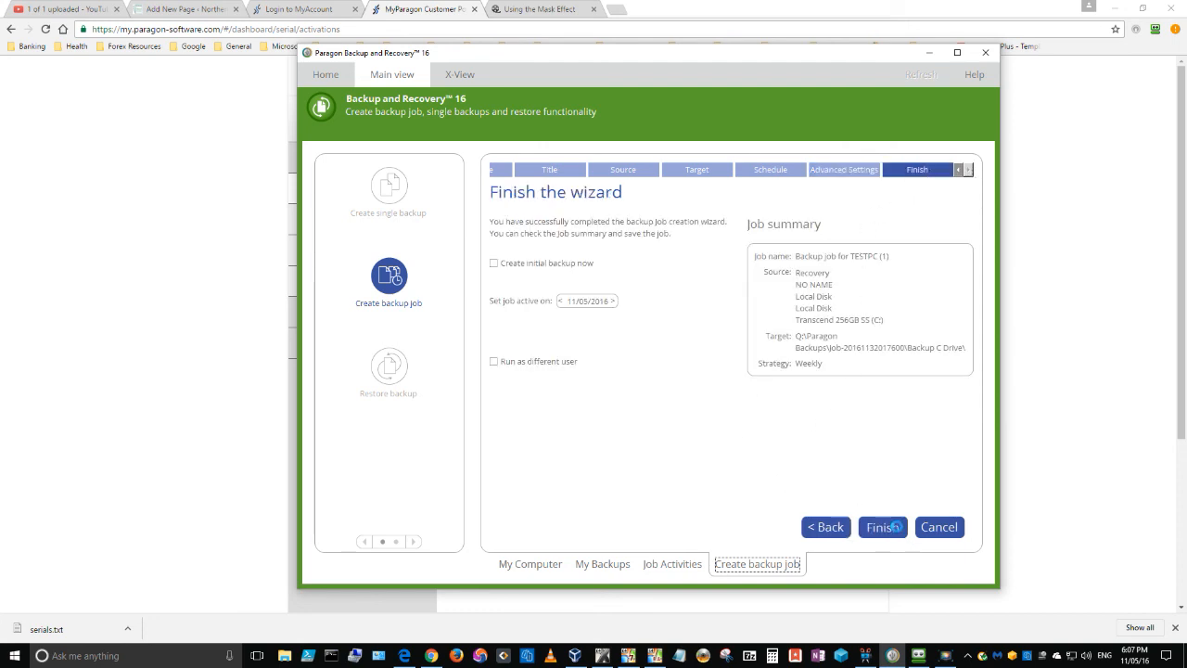
{"action": "left_click", "coordinate": [882, 528]}
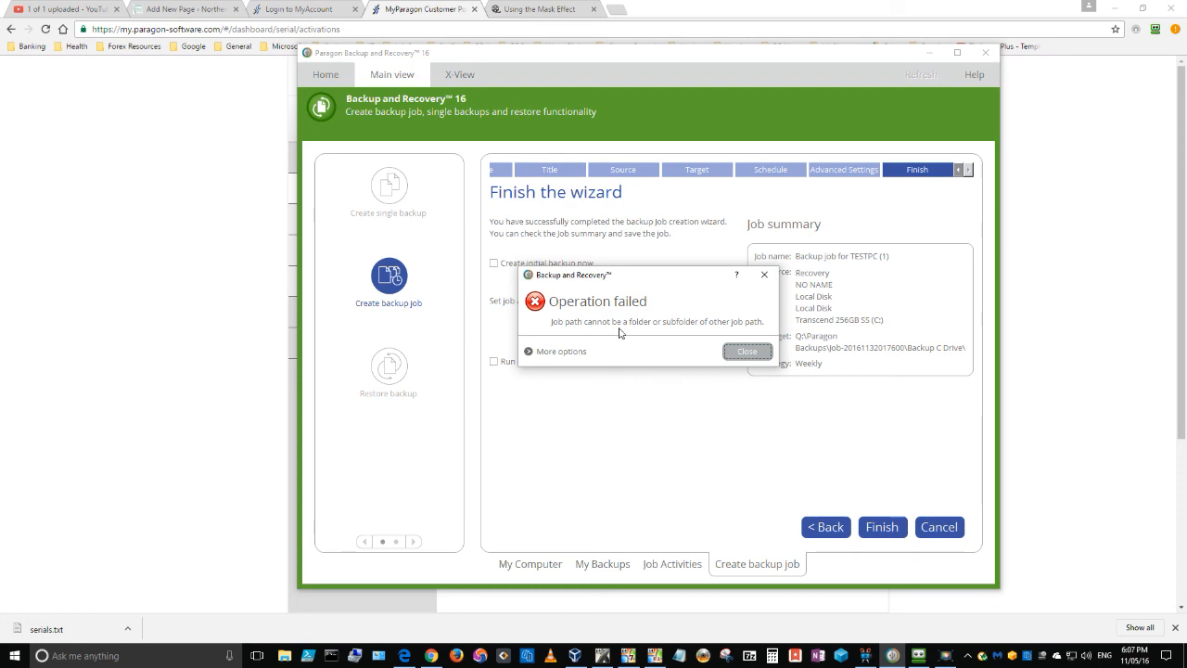
{"action": "left_click", "coordinate": [747, 352]}
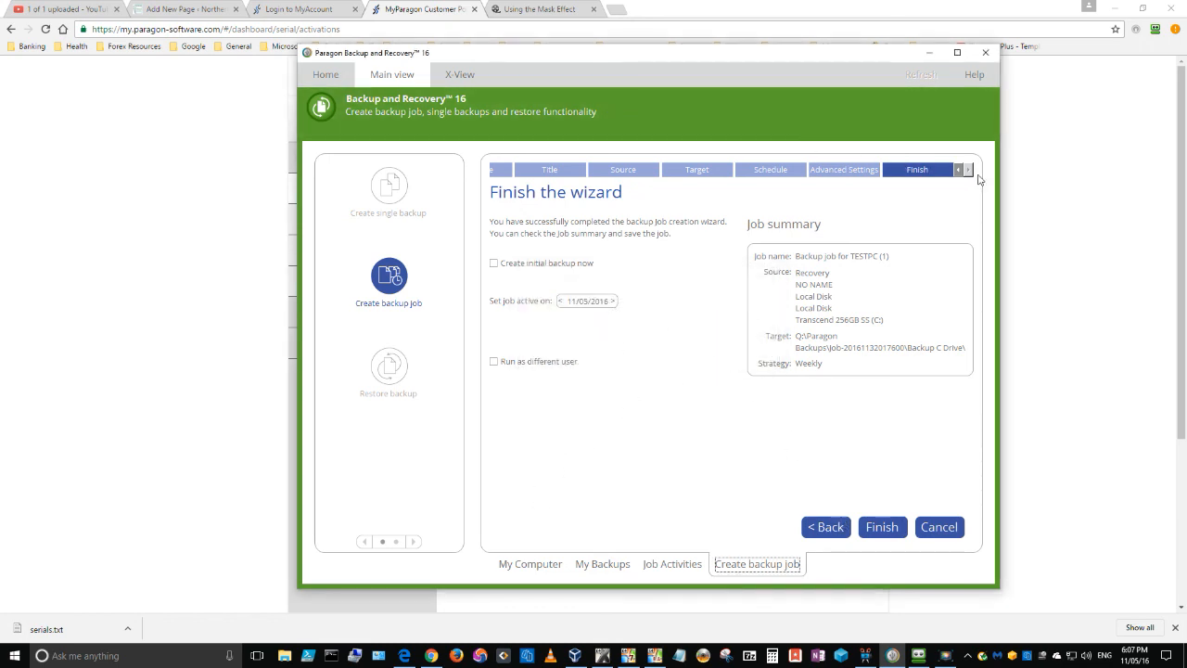
Return from the wizard's final page to the backup target selection.
{"action": "left_click", "coordinate": [958, 170]}
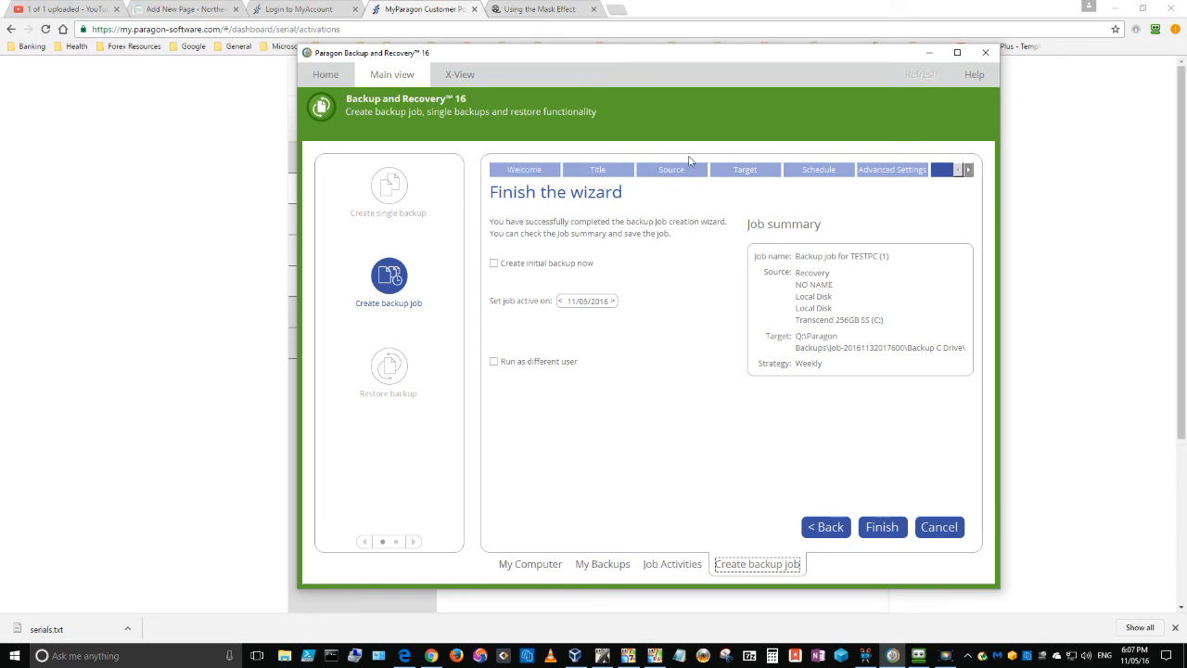
{"action": "left_click", "coordinate": [738, 170]}
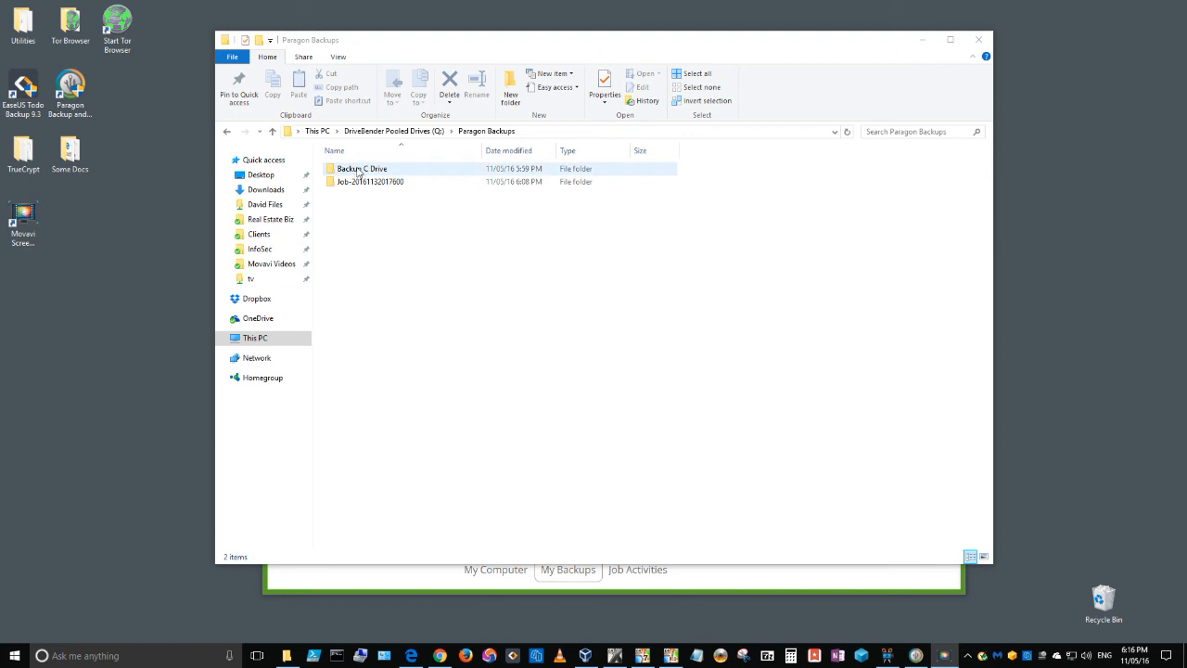
In File Explorer, examine the Paragon Backups folder on Q:, including the existing job folder's dated backup files and the separate Backup C Drive folder.
{"action": "left_click", "coordinate": [484, 135]}
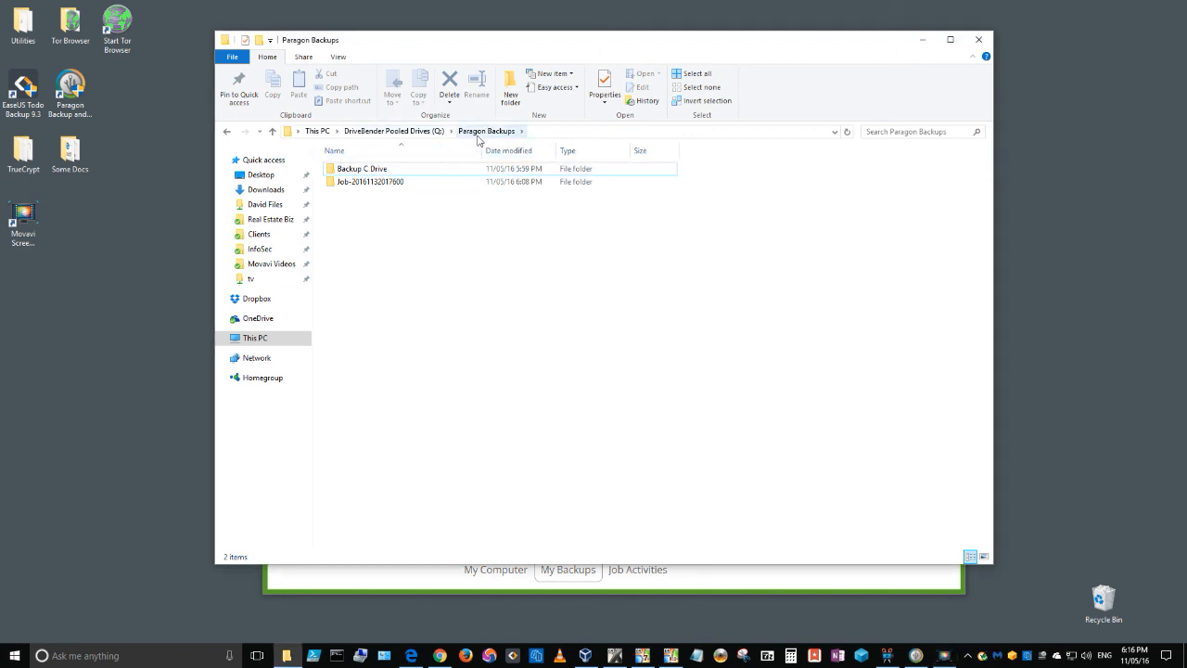
{"action": "double_click", "coordinate": [374, 190]}
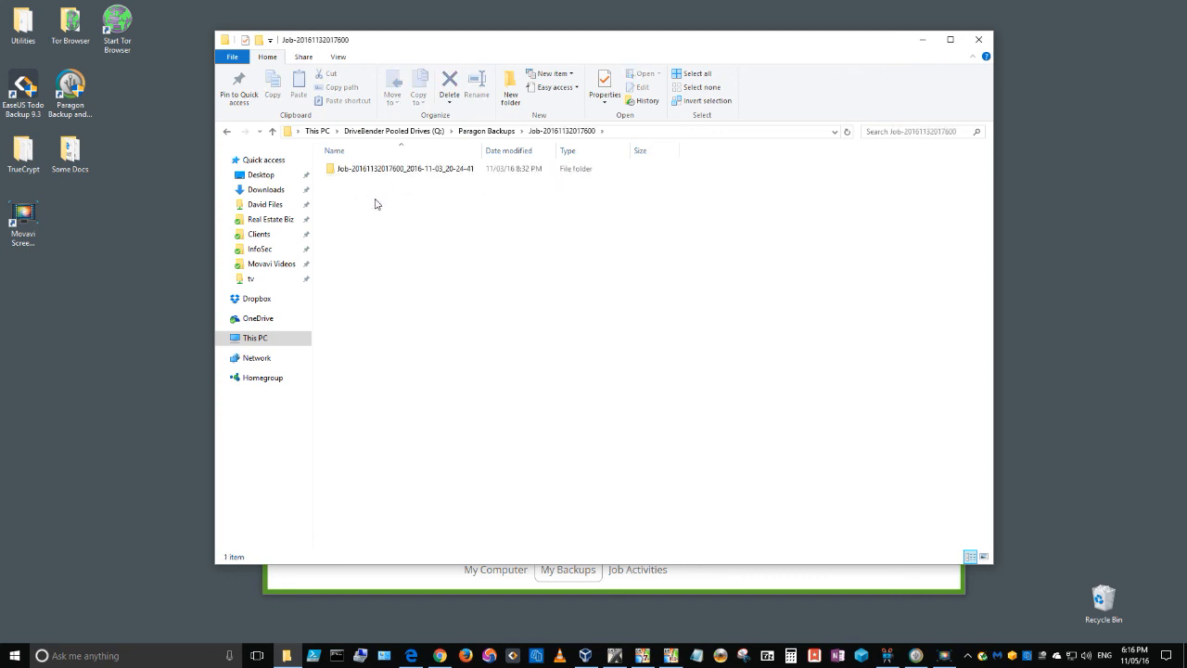
{"action": "left_click", "coordinate": [227, 130]}
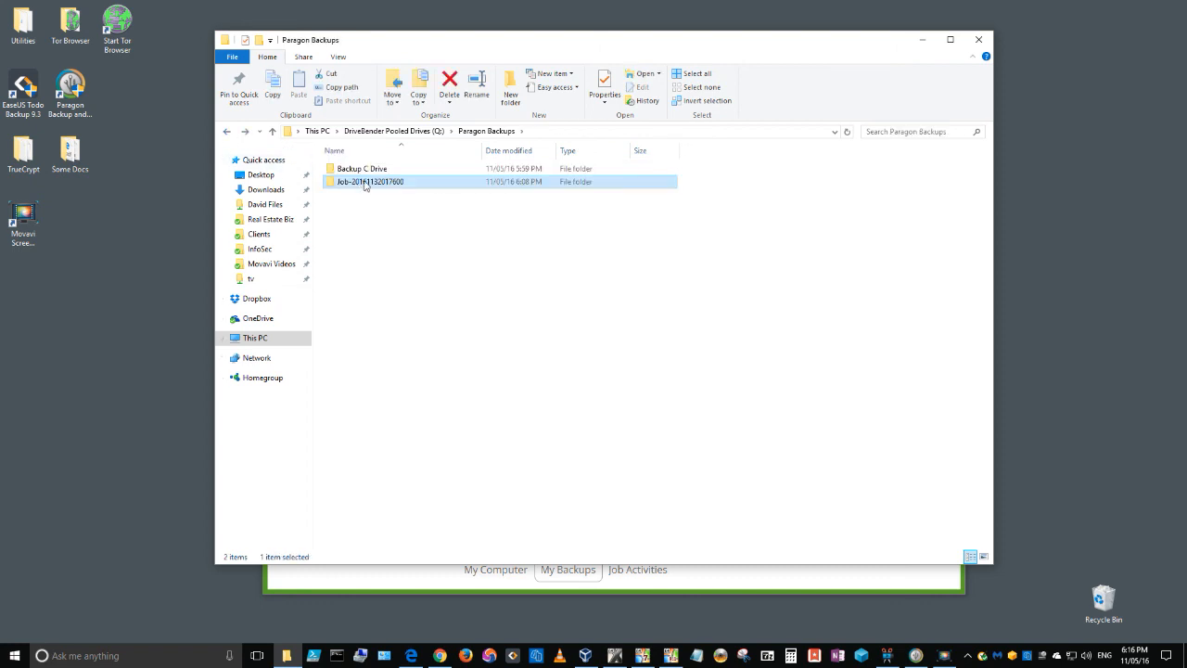
{"action": "double_click", "coordinate": [363, 181]}
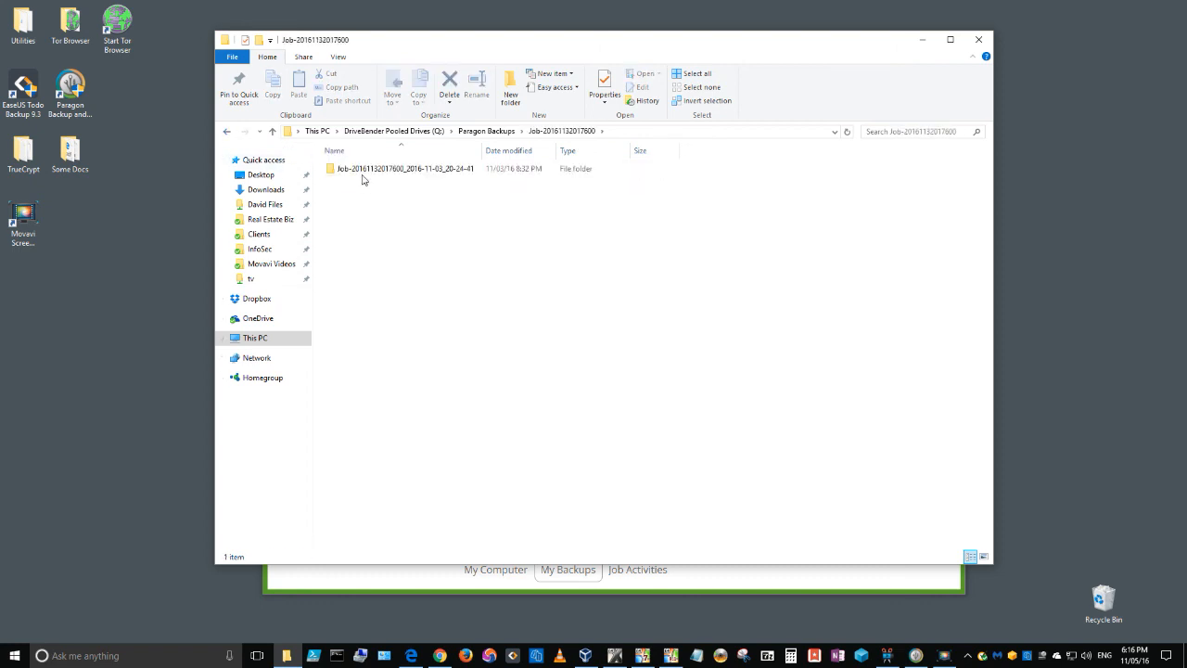
{"action": "double_click", "coordinate": [433, 176]}
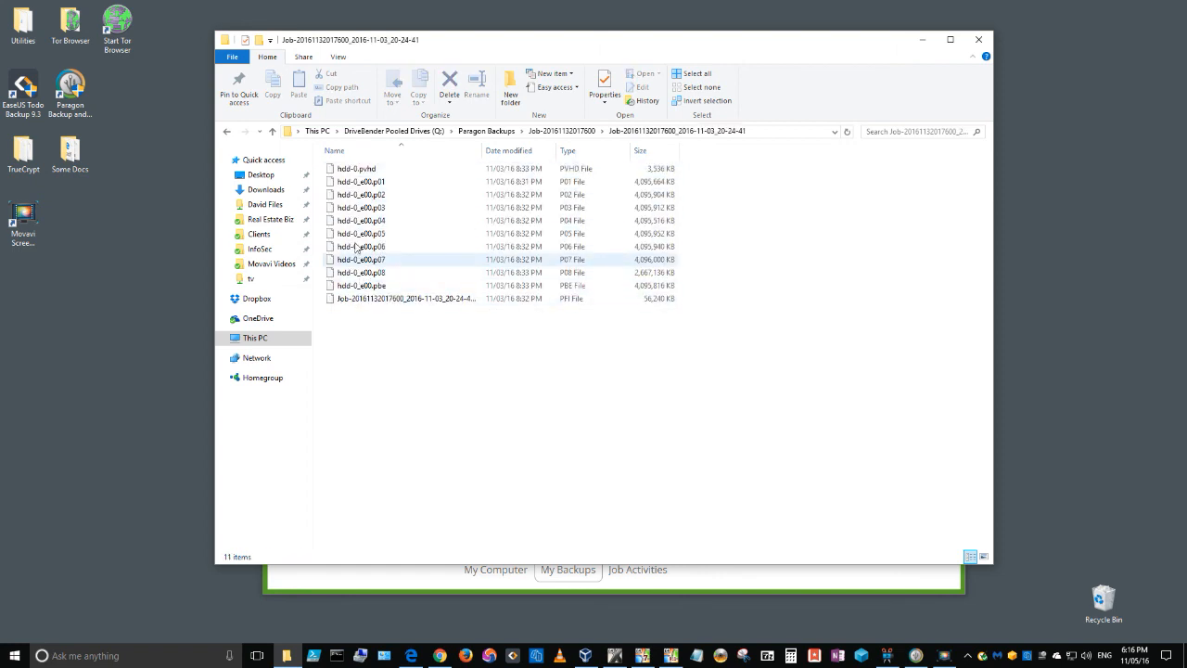
{"action": "left_click", "coordinate": [230, 135]}
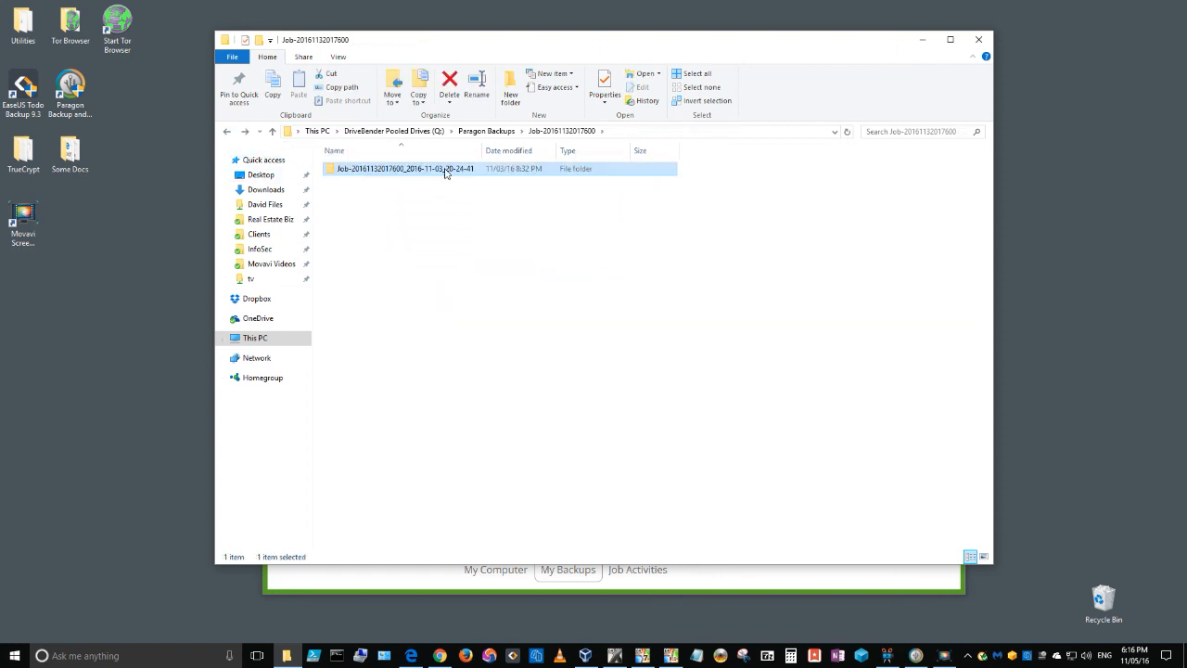
{"action": "left_click", "coordinate": [227, 131]}
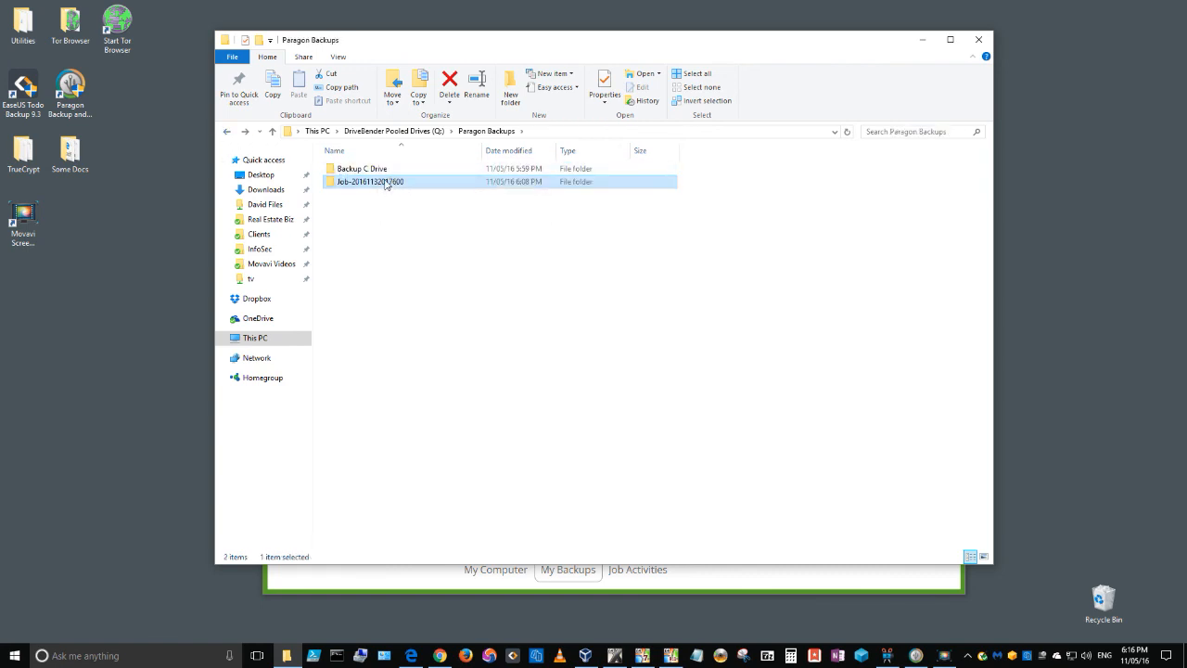
{"action": "mouse_move", "coordinate": [385, 184]}
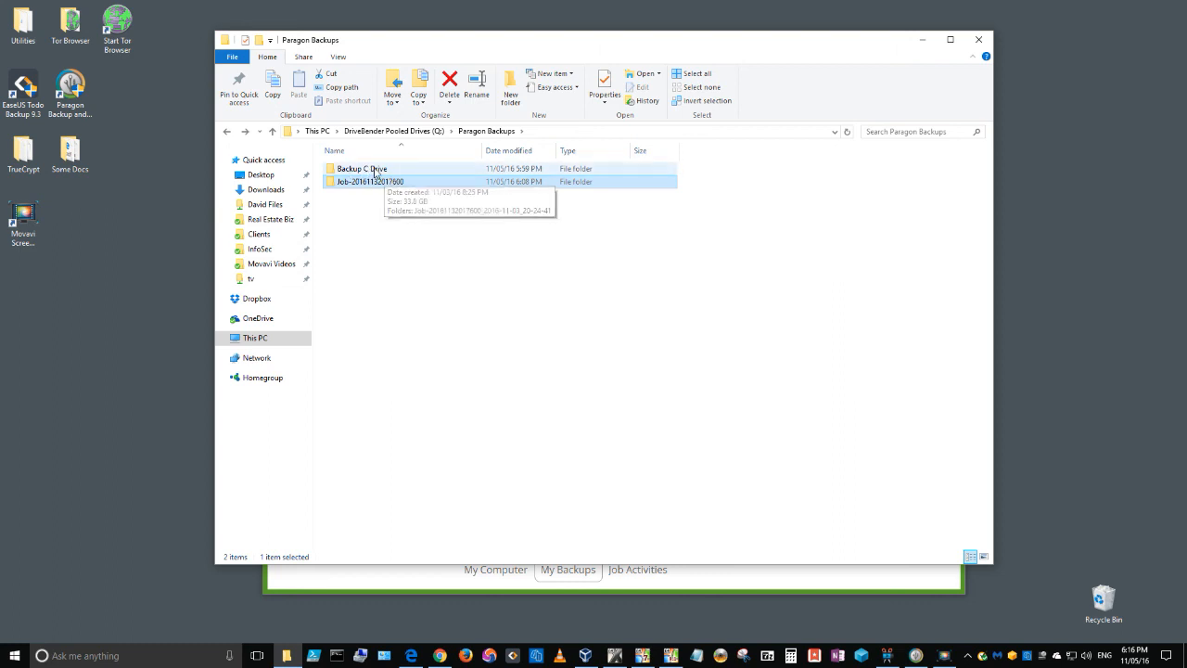
{"action": "left_click", "coordinate": [377, 170]}
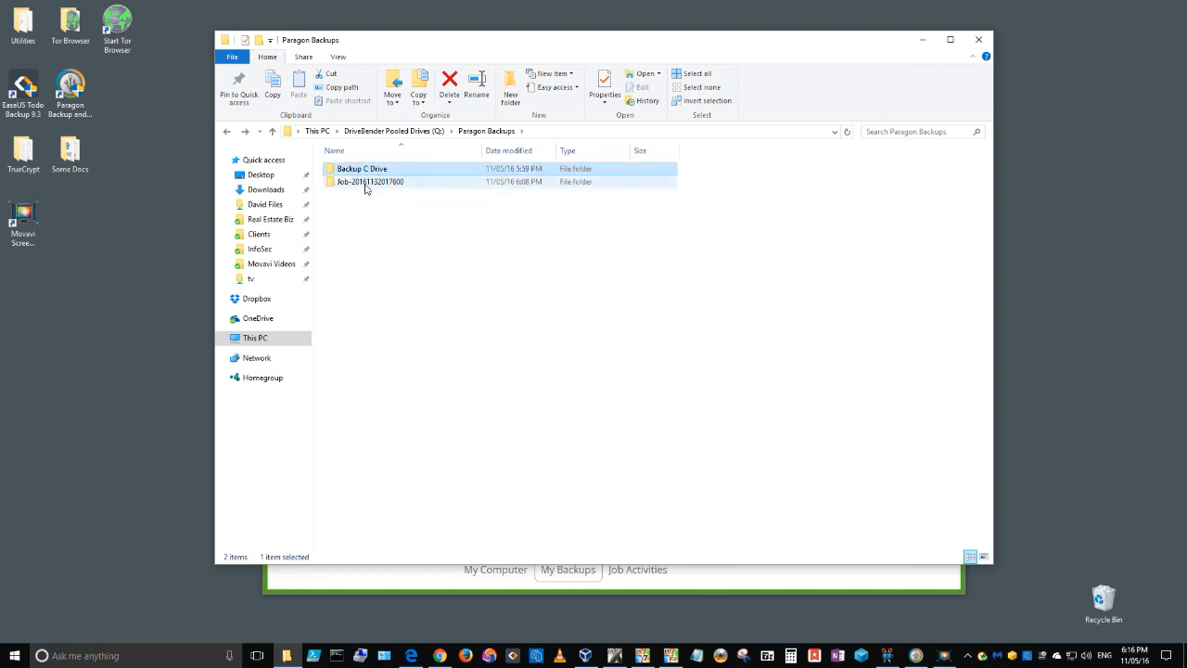
{"action": "left_click", "coordinate": [387, 226]}
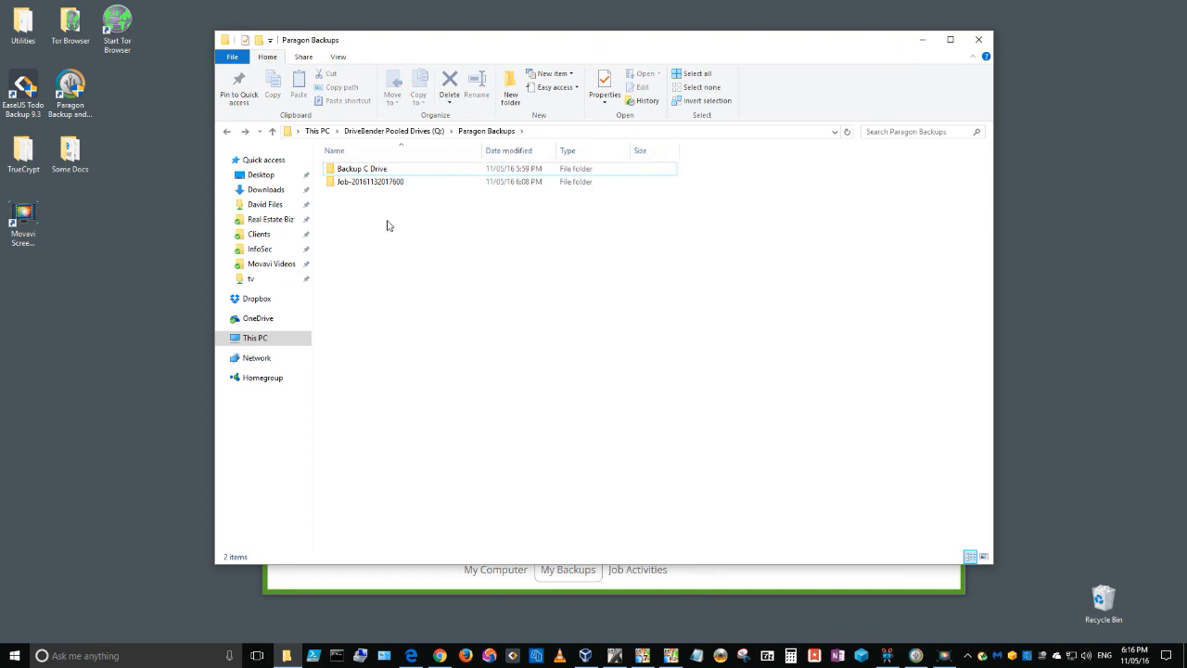
Examine the Backup C Drive and job folders inside Paragon Backups on Q:, and close File Explorer.
{"action": "left_click", "coordinate": [363, 174]}
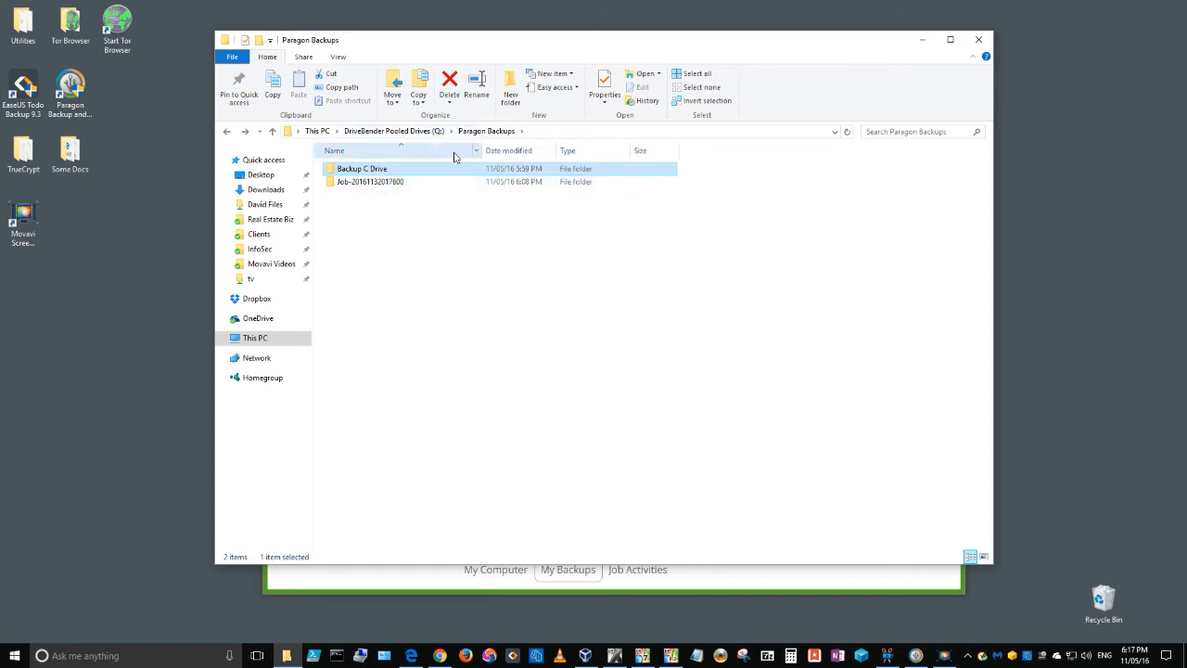
{"action": "left_click", "coordinate": [406, 245]}
{"action": "left_click", "coordinate": [375, 174]}
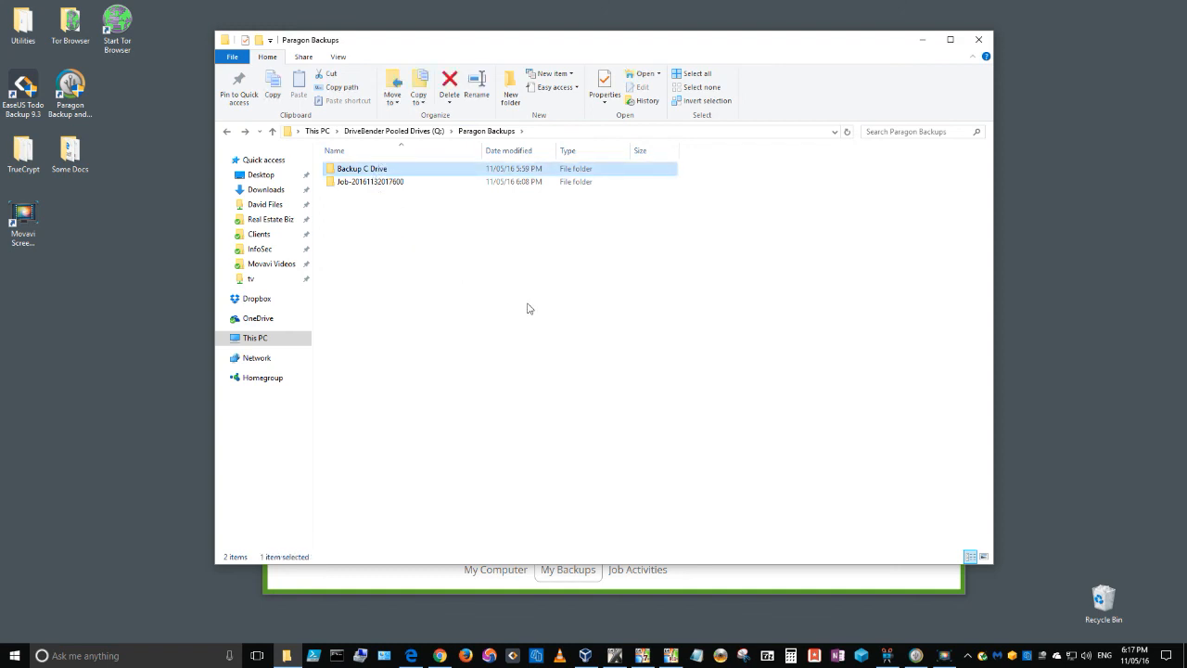
{"action": "left_click", "coordinate": [478, 283]}
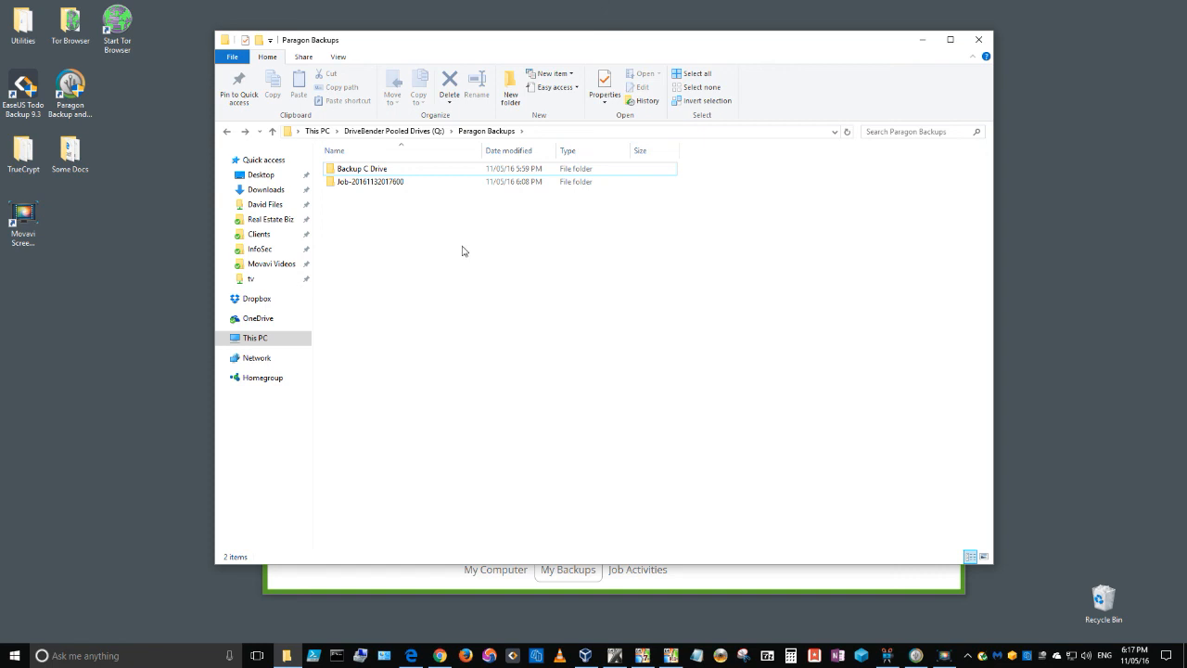
{"action": "left_click", "coordinate": [367, 170]}
{"action": "double_click", "coordinate": [382, 183]}
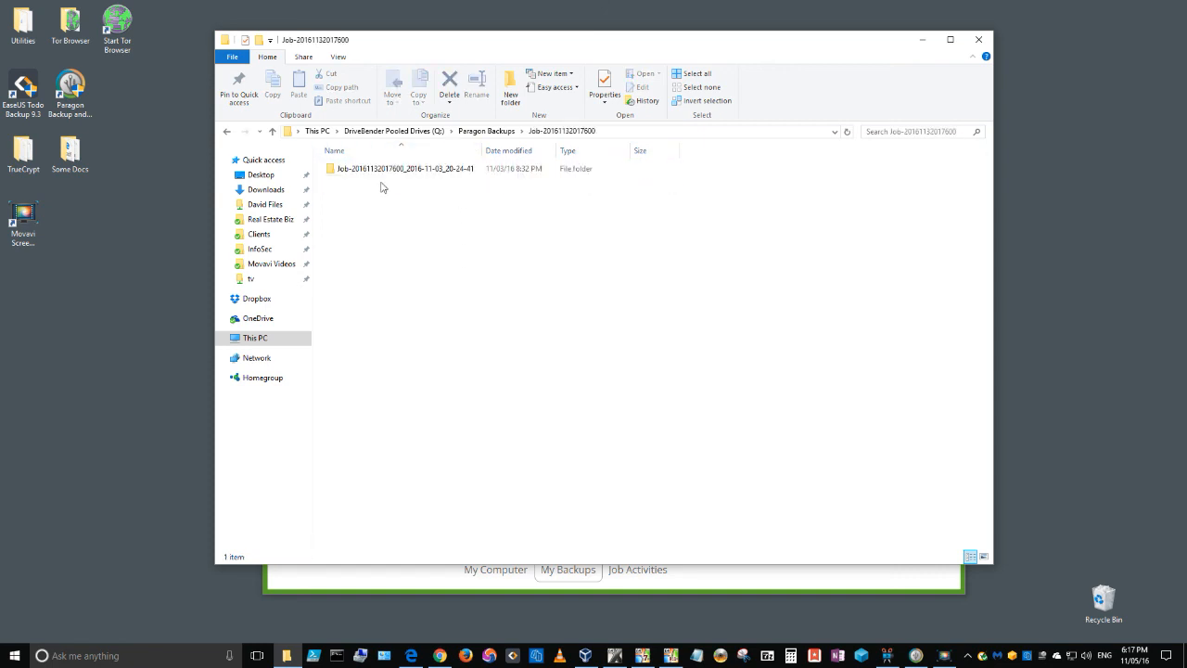
{"action": "left_click", "coordinate": [226, 131]}
{"action": "left_click", "coordinate": [617, 324]}
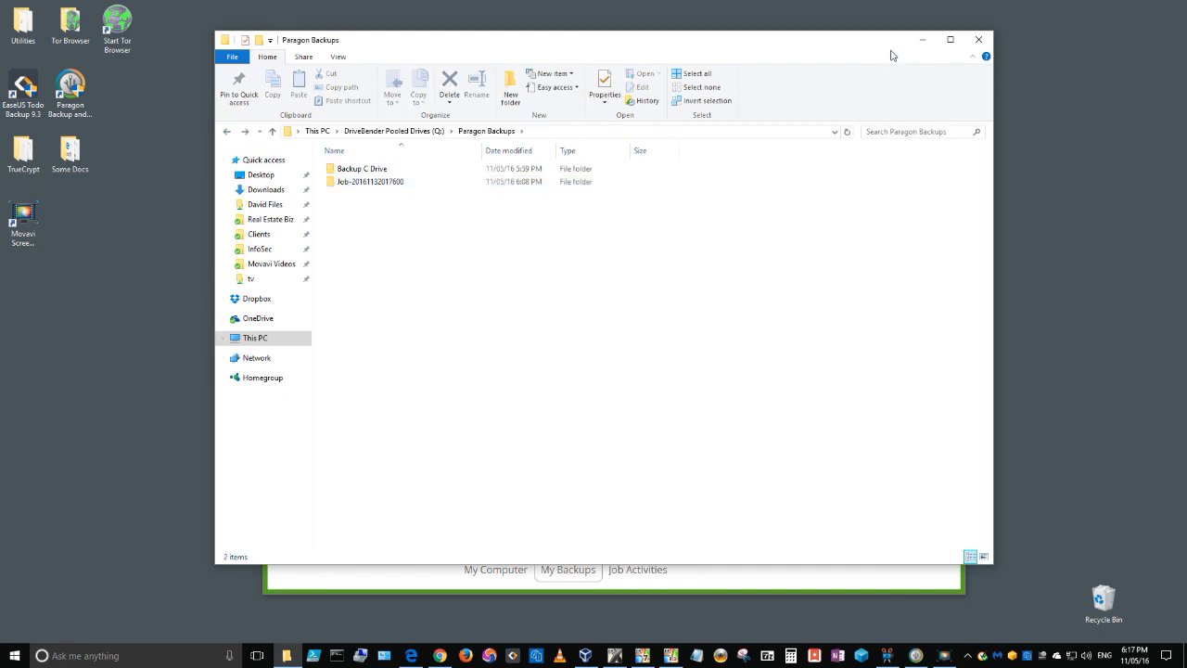
{"action": "left_click", "coordinate": [978, 39]}
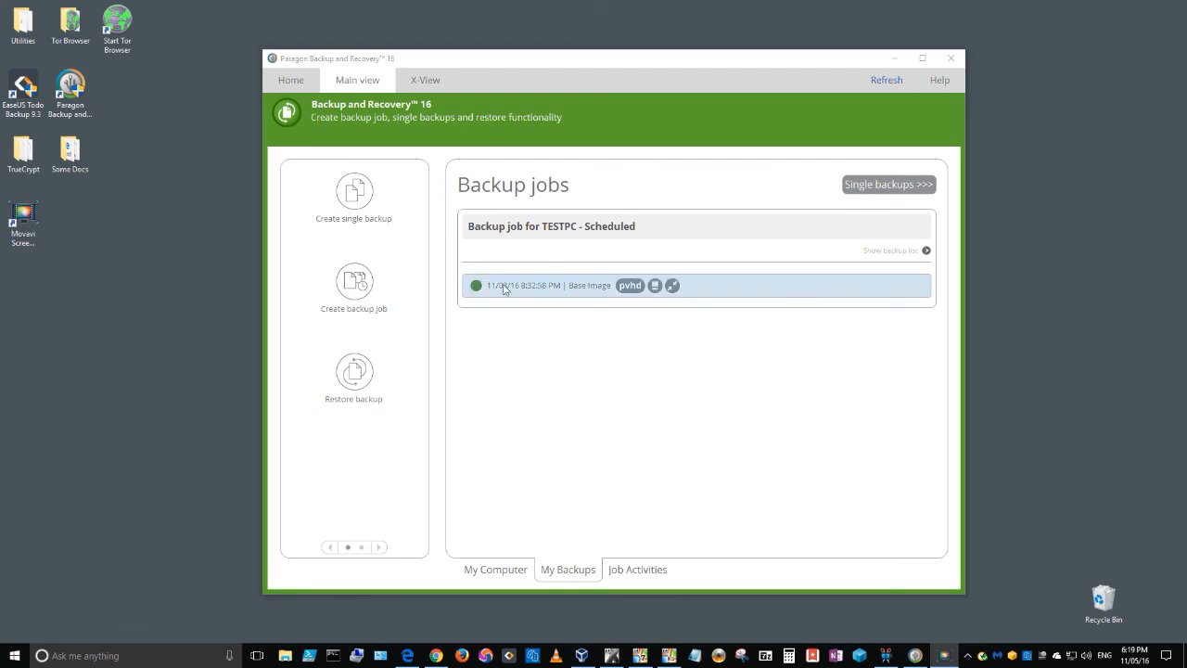
Try to mount the Local Disk volume from the 11/03/16 base image with drive letter L:.
{"action": "left_click", "coordinate": [553, 285]}
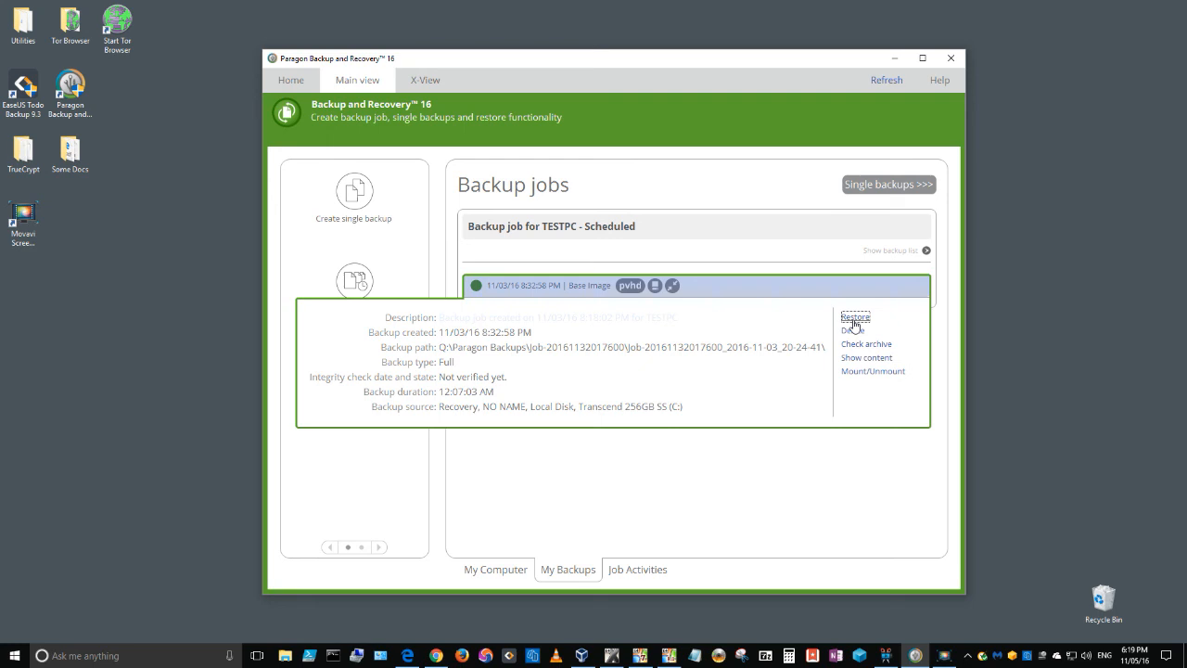
{"action": "left_click", "coordinate": [877, 375]}
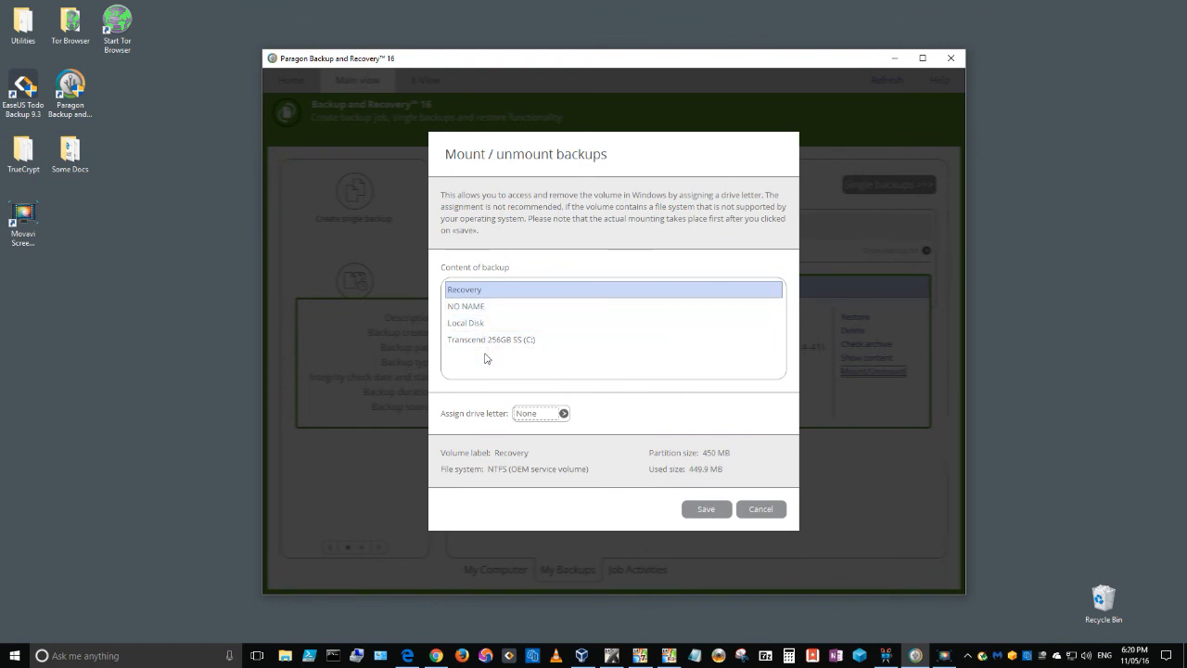
{"action": "left_click", "coordinate": [468, 324]}
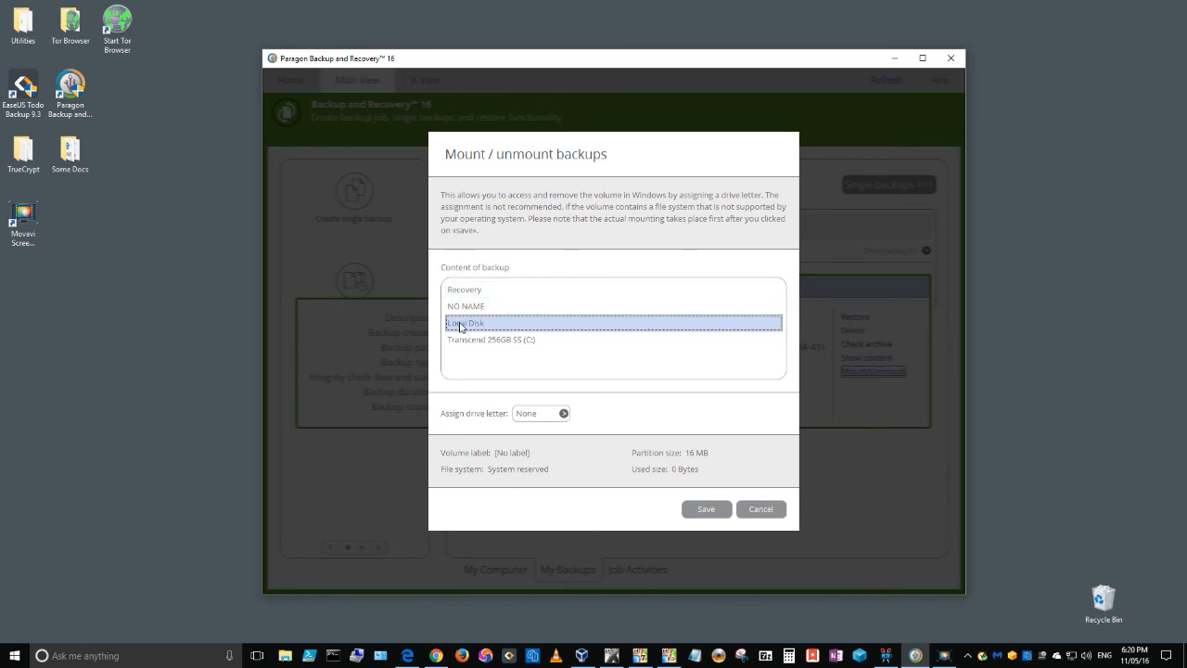
{"action": "left_click", "coordinate": [554, 414]}
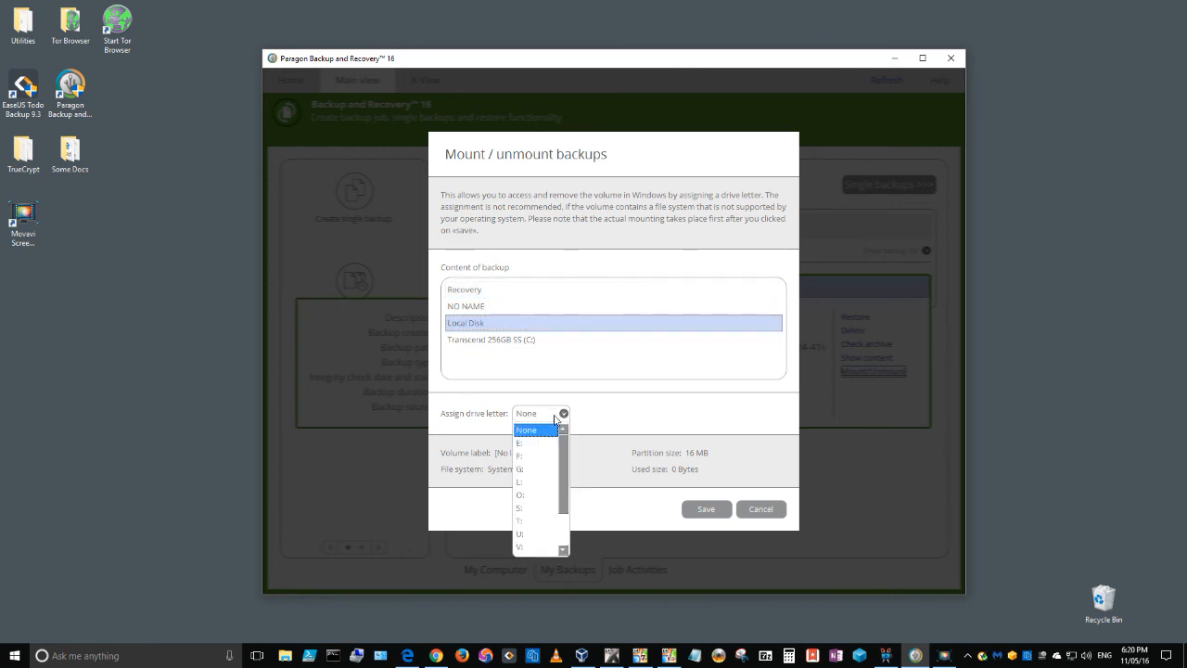
{"action": "left_click", "coordinate": [520, 482]}
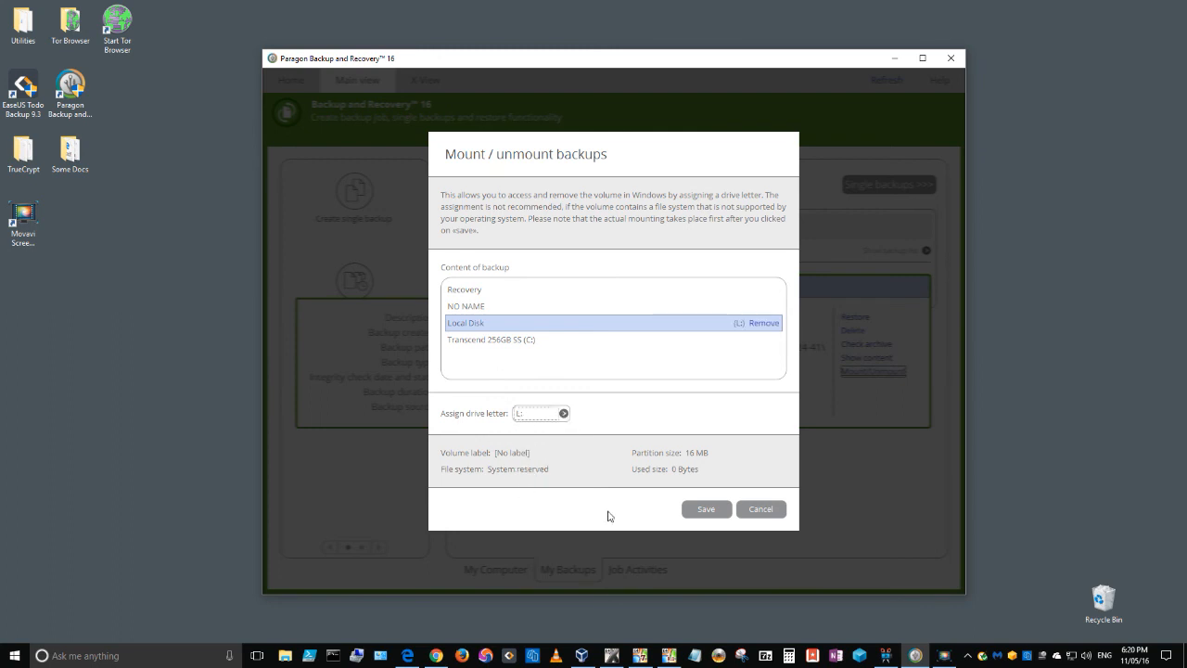
{"action": "left_click", "coordinate": [706, 510]}
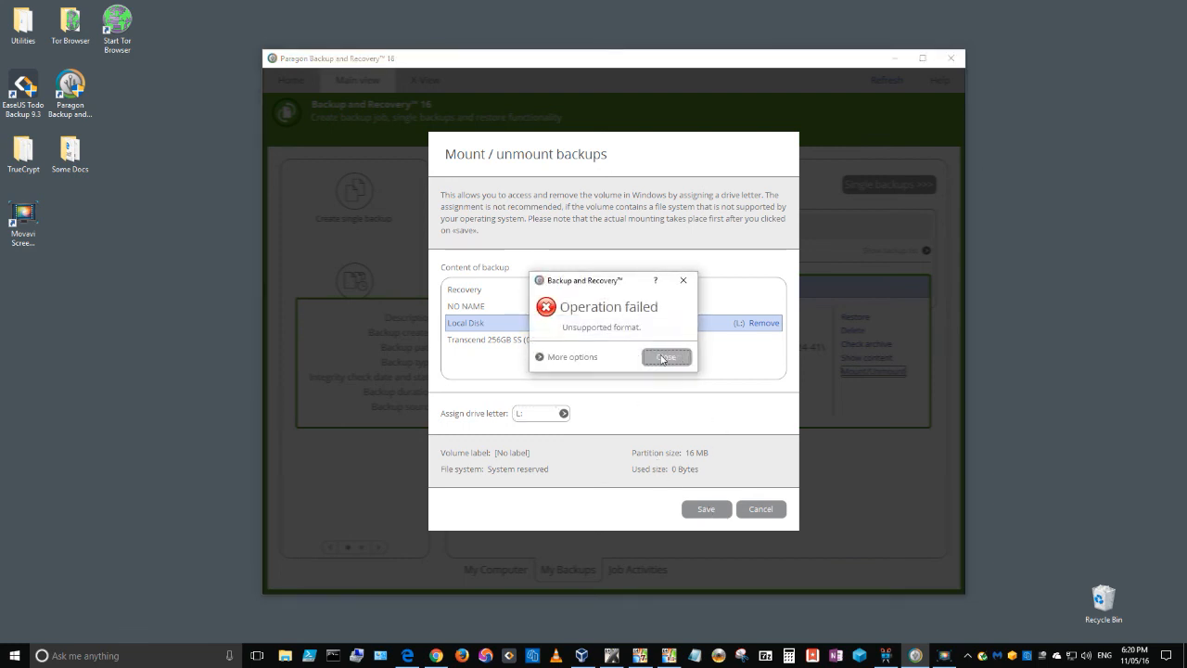
{"action": "left_click", "coordinate": [666, 360]}
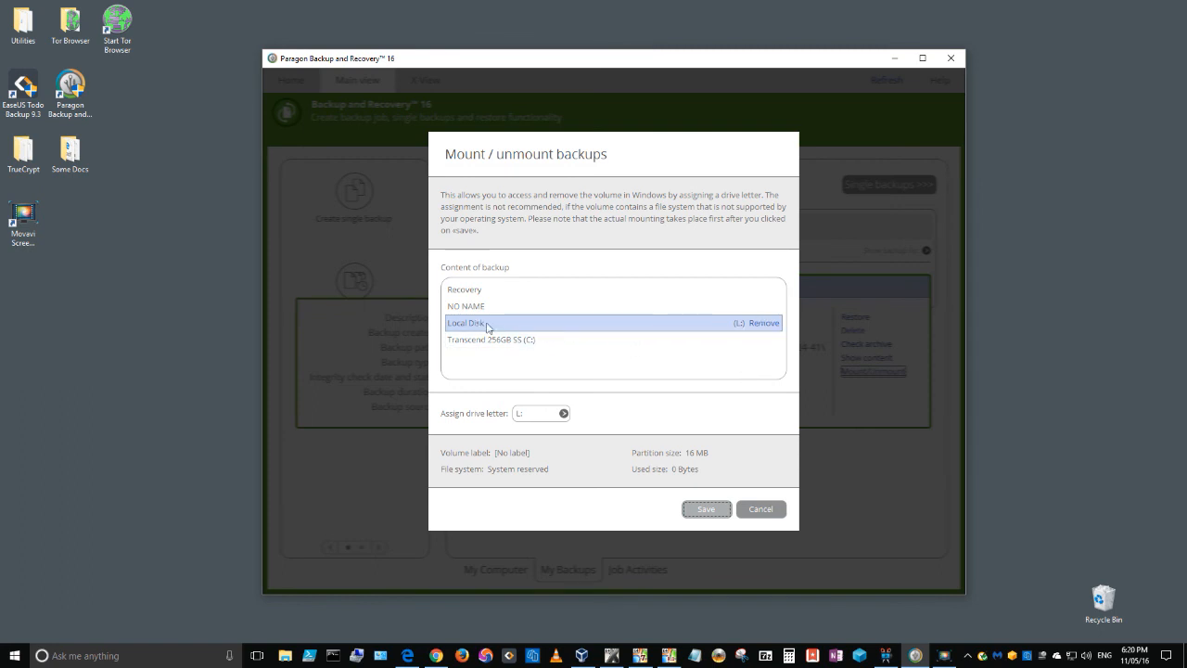
In File Explorer, check the drives under This PC and the contents of the C: drive, and close the window.
{"action": "left_click", "coordinate": [285, 656]}
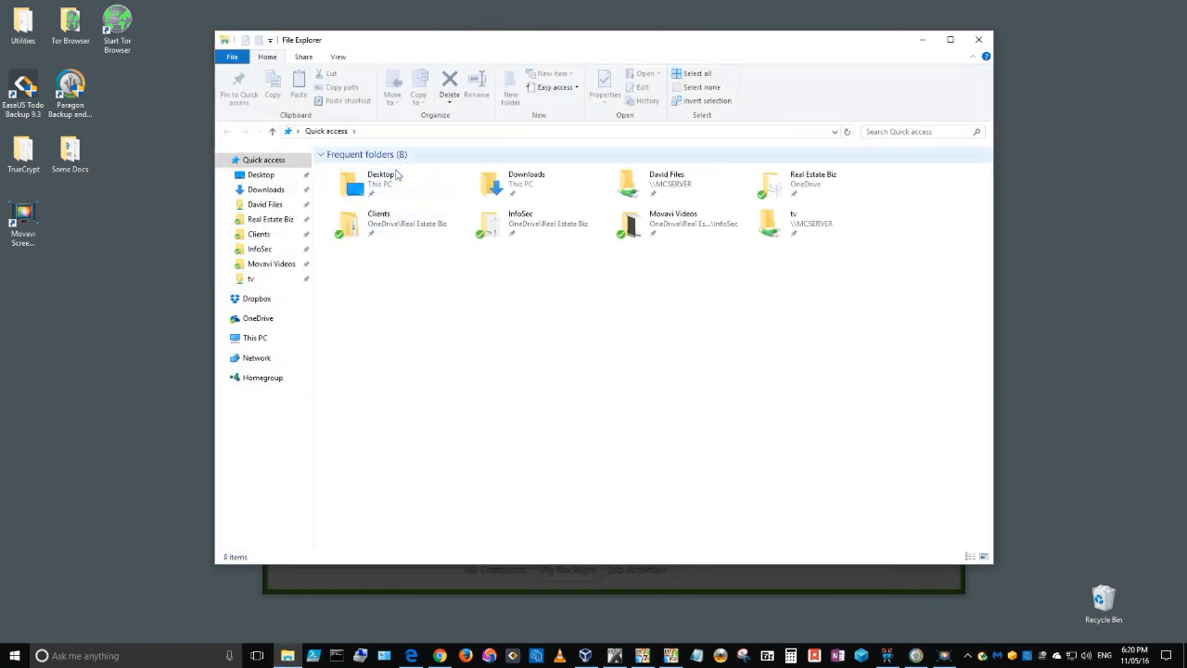
{"action": "left_click", "coordinate": [254, 341]}
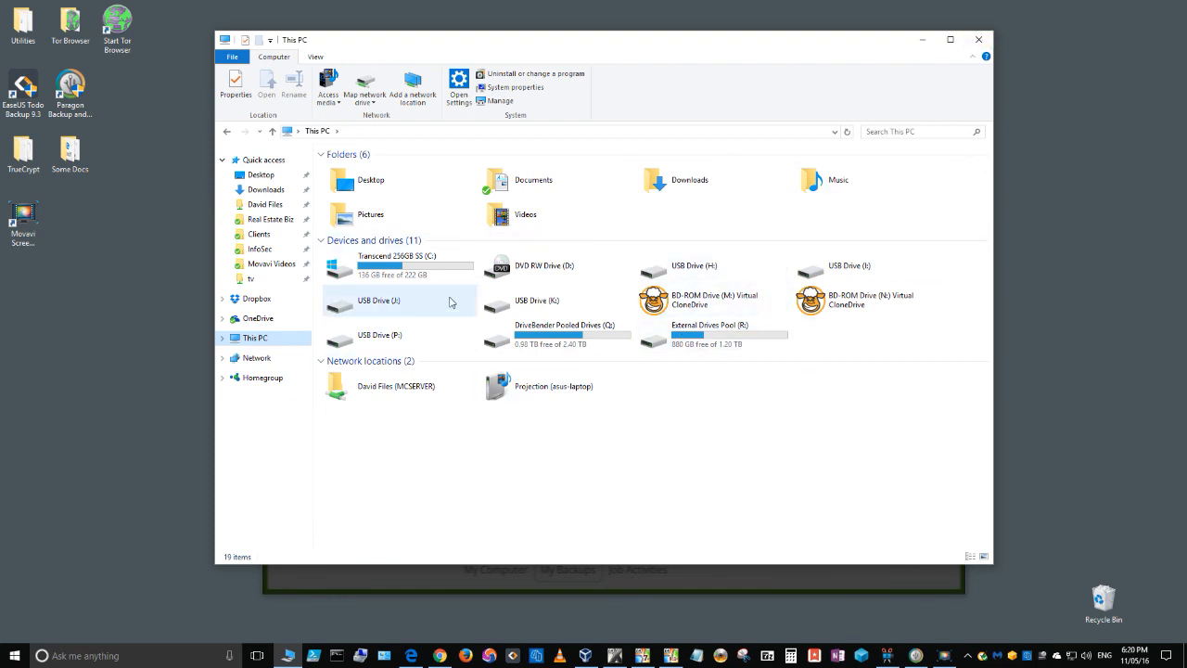
{"action": "left_click", "coordinate": [417, 273]}
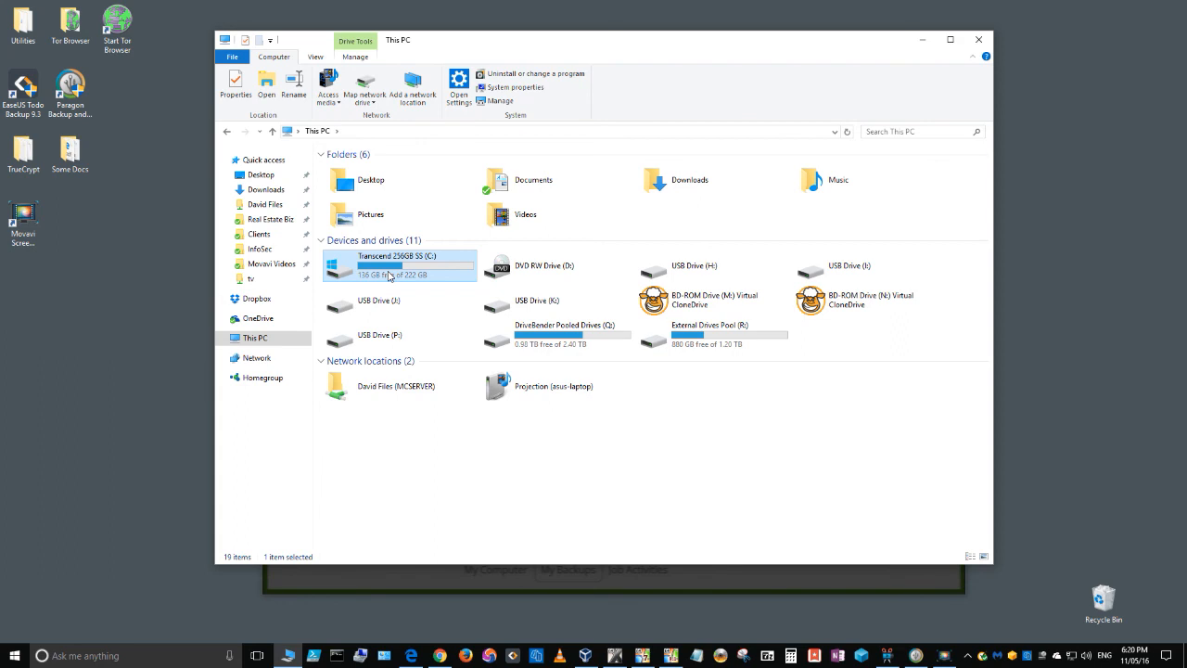
{"action": "double_click", "coordinate": [390, 276]}
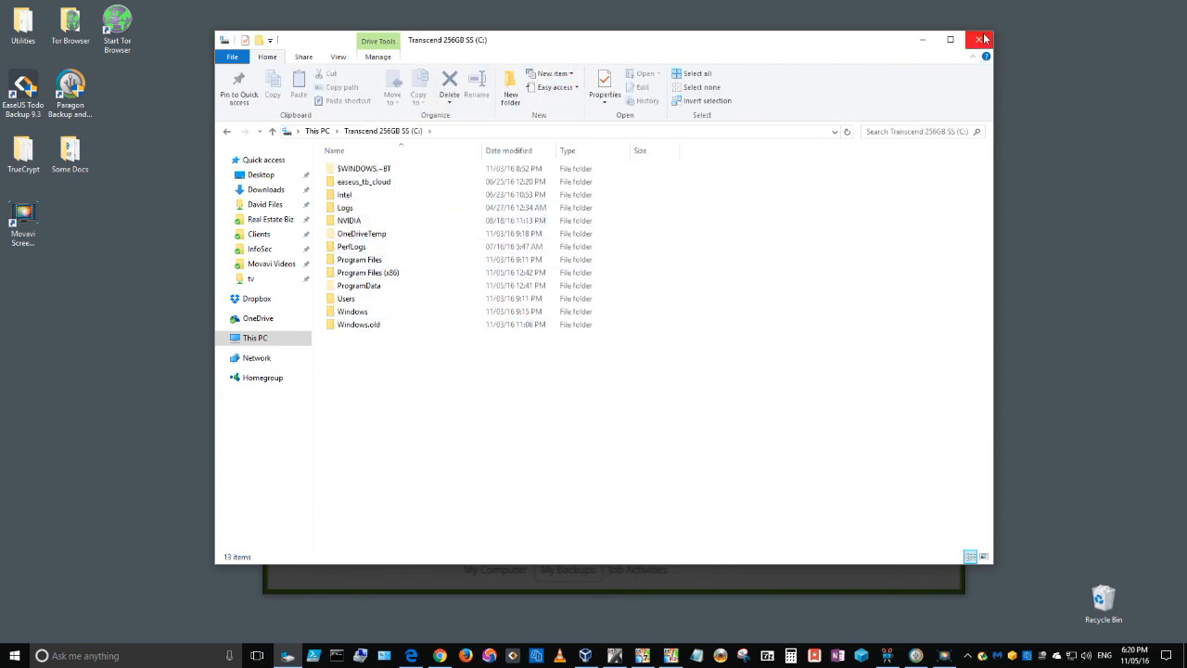
{"action": "left_click", "coordinate": [981, 38]}
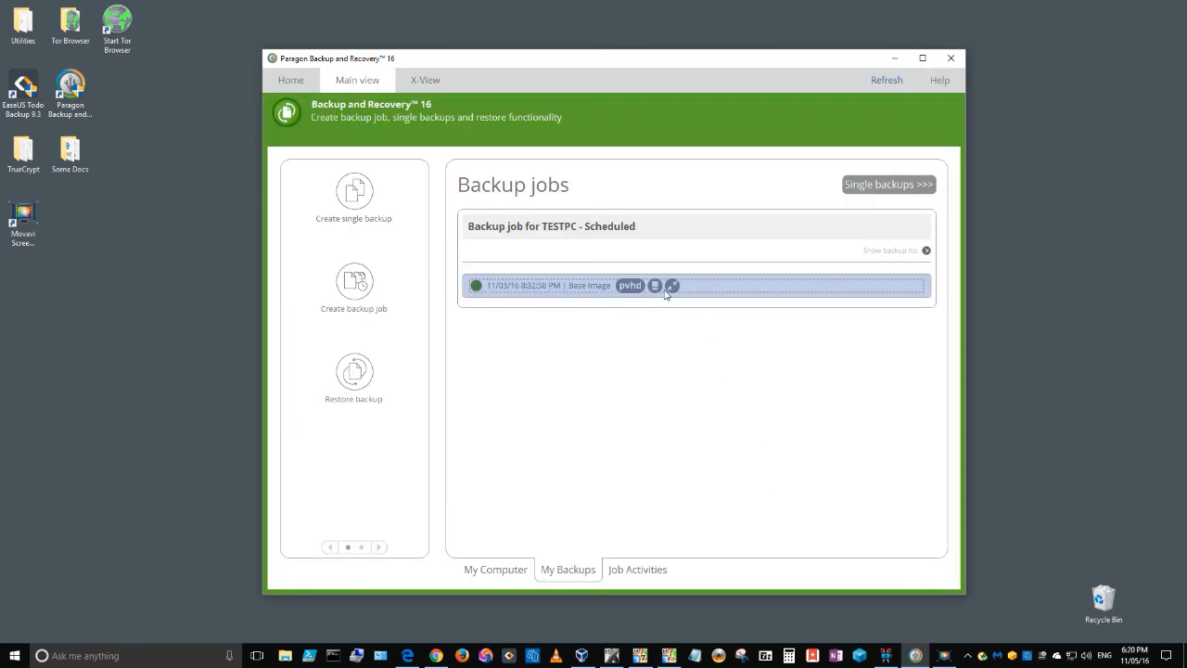
Review the mount options for the 11/03/16 base image again and leave them without assigning a drive letter.
{"action": "left_click", "coordinate": [567, 289]}
{"action": "left_click", "coordinate": [863, 372]}
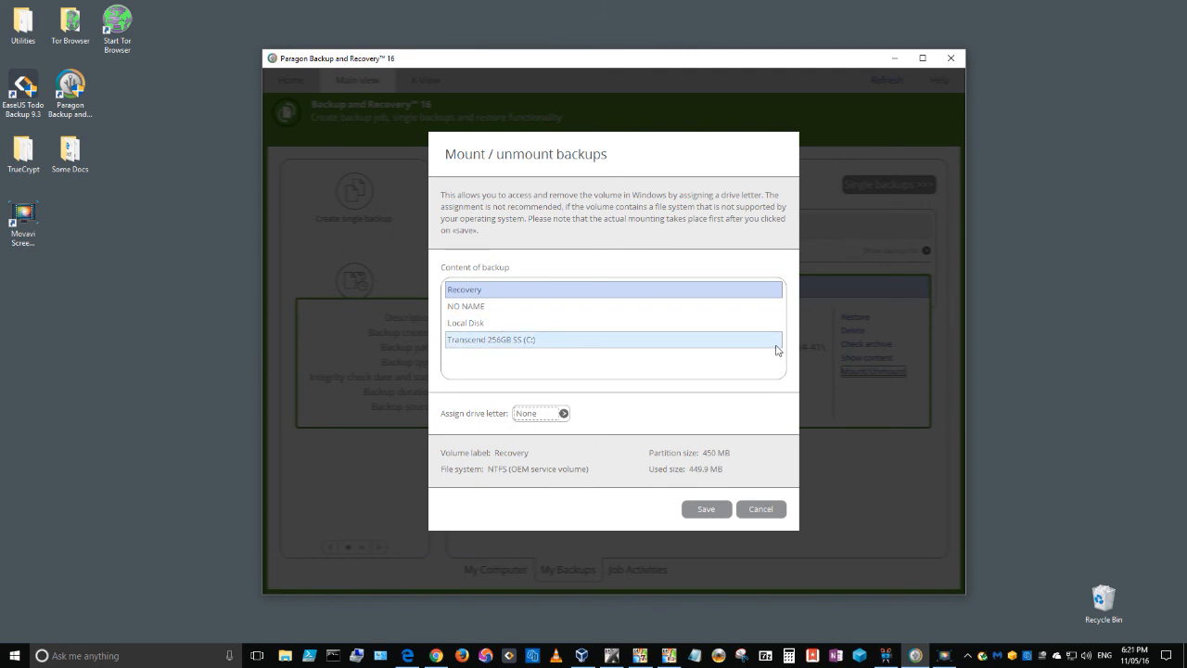
{"action": "left_click", "coordinate": [757, 509]}
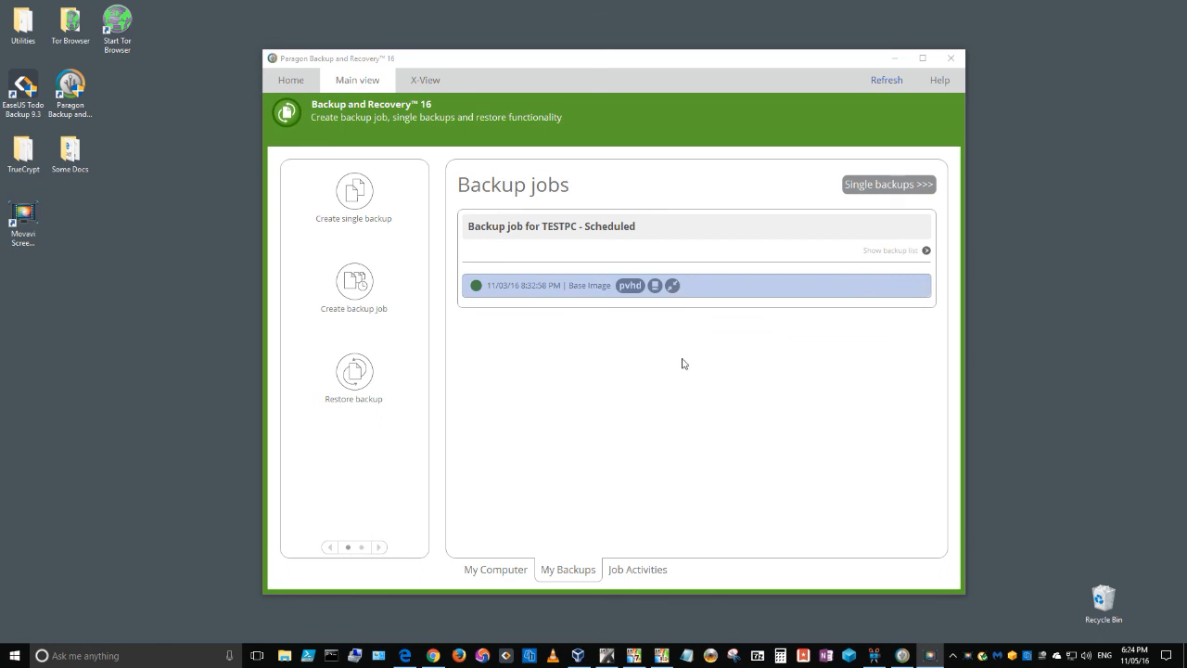
Start restoring the 11/03/16 base image, selecting the whole Basic GPT Hard Disk 0 virtual image as source, and proceed to target selection.
{"action": "left_click", "coordinate": [352, 383]}
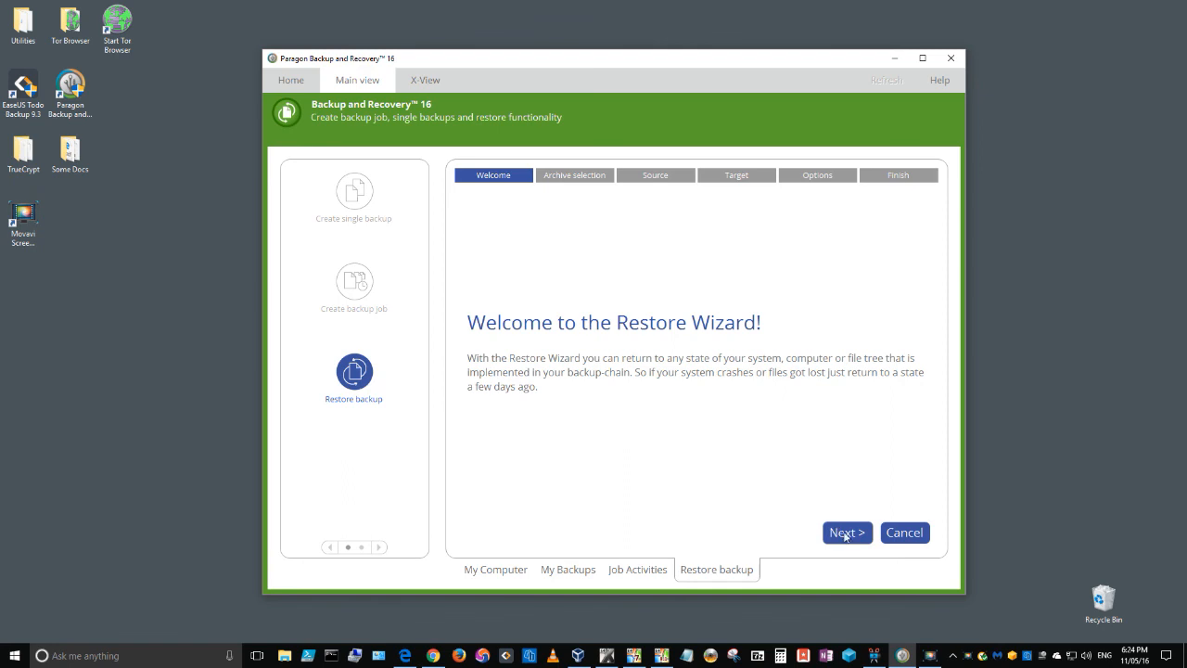
{"action": "left_click", "coordinate": [847, 536]}
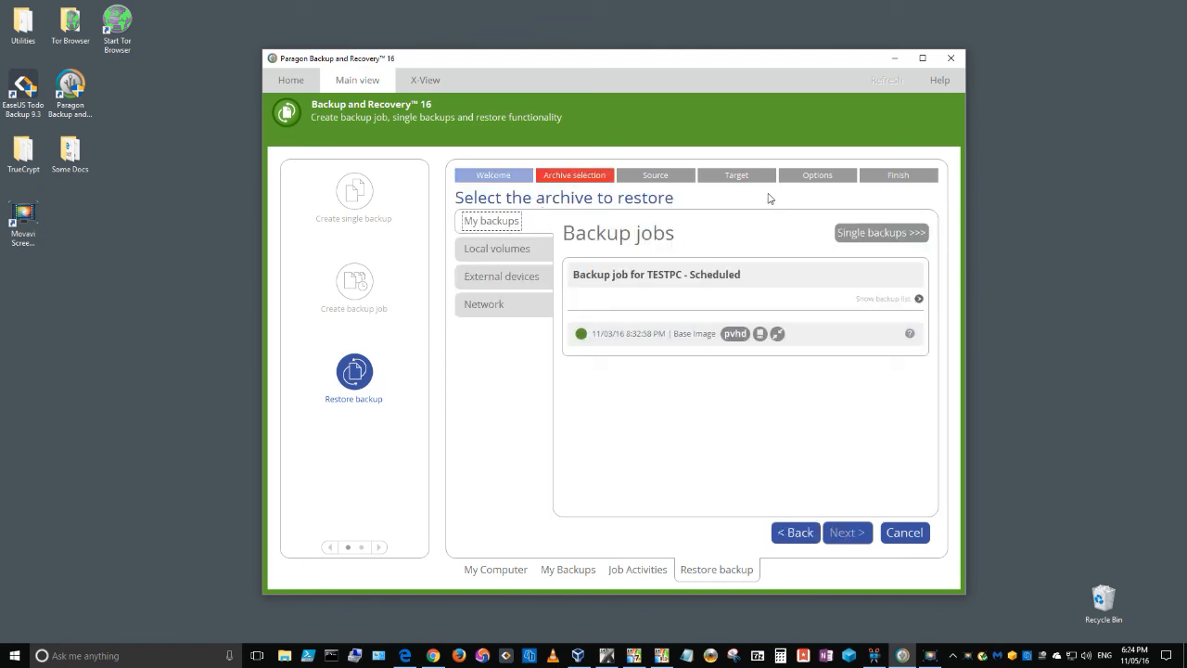
{"action": "left_click", "coordinate": [644, 341]}
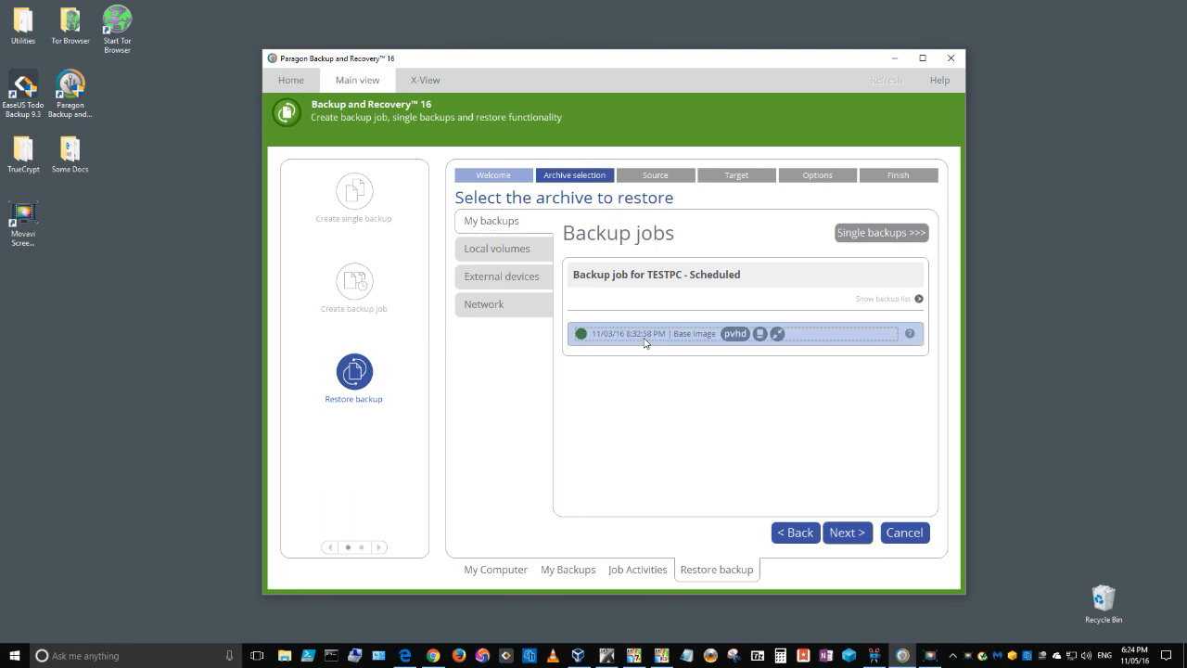
{"action": "left_click", "coordinate": [853, 535]}
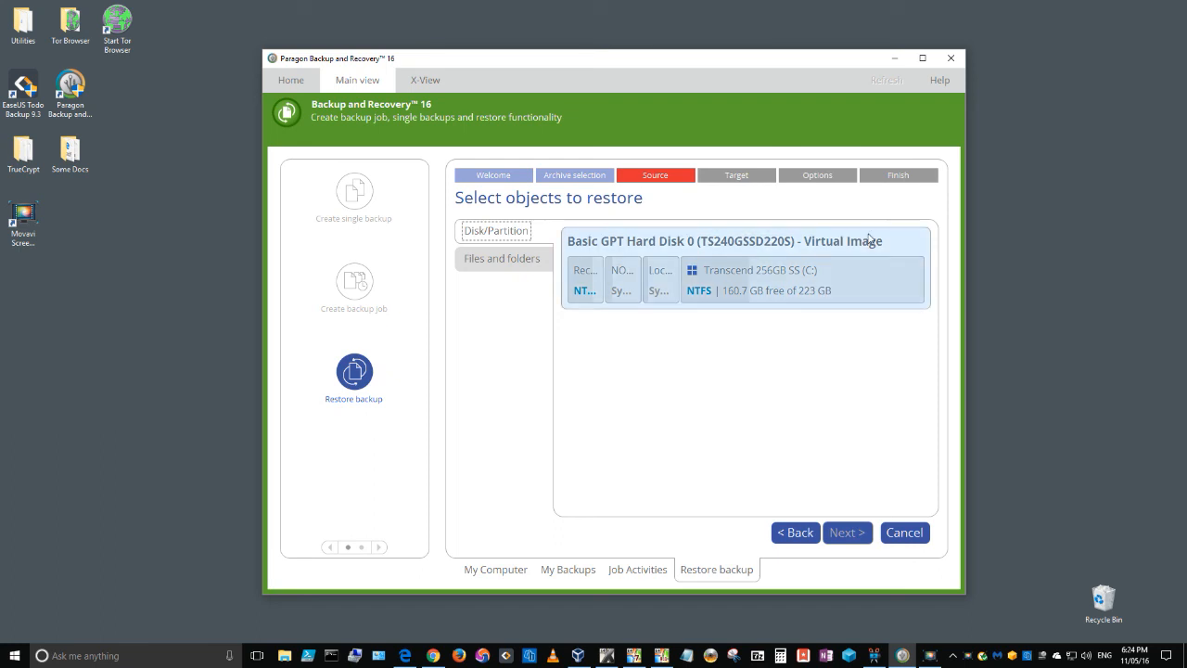
{"action": "left_click", "coordinate": [714, 243]}
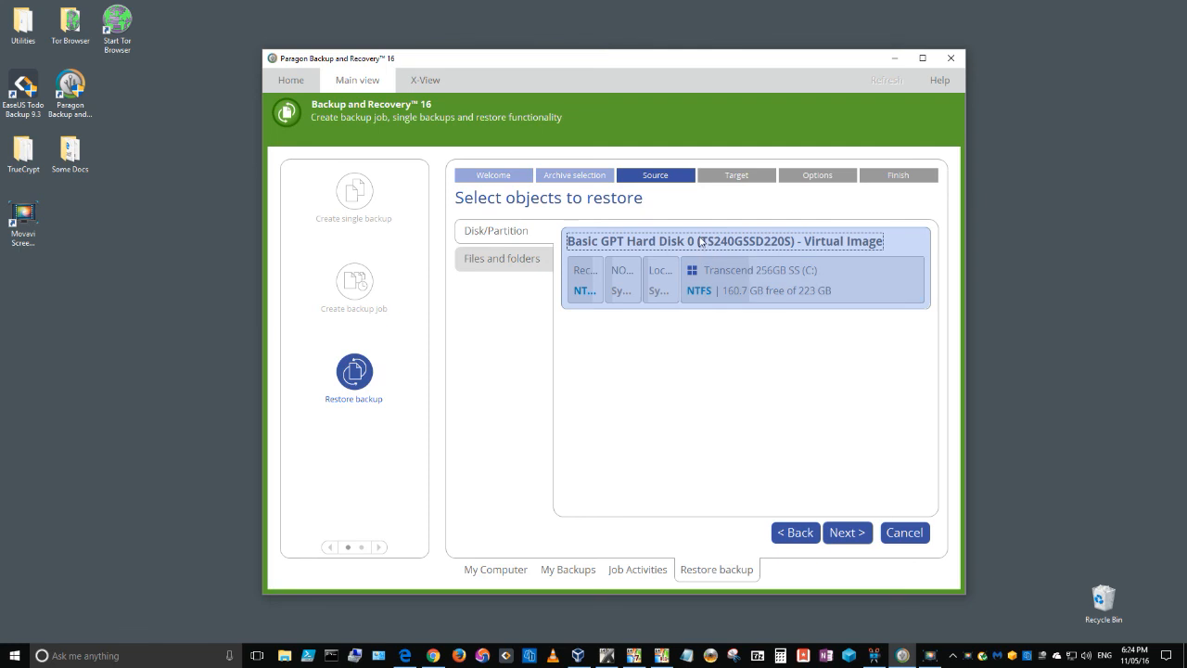
{"action": "left_click", "coordinate": [846, 532]}
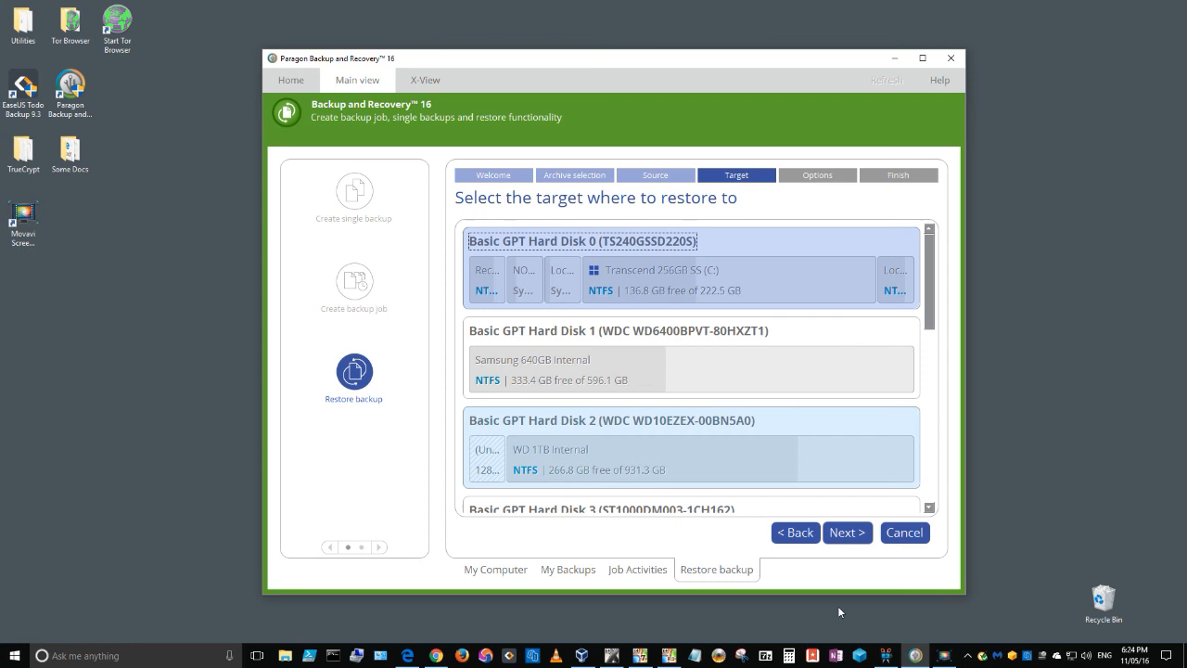
Return to the restore source choices and look through the backup's files and folders on the Transcend 256GB SS (C:) volume.
{"action": "left_click", "coordinate": [796, 533]}
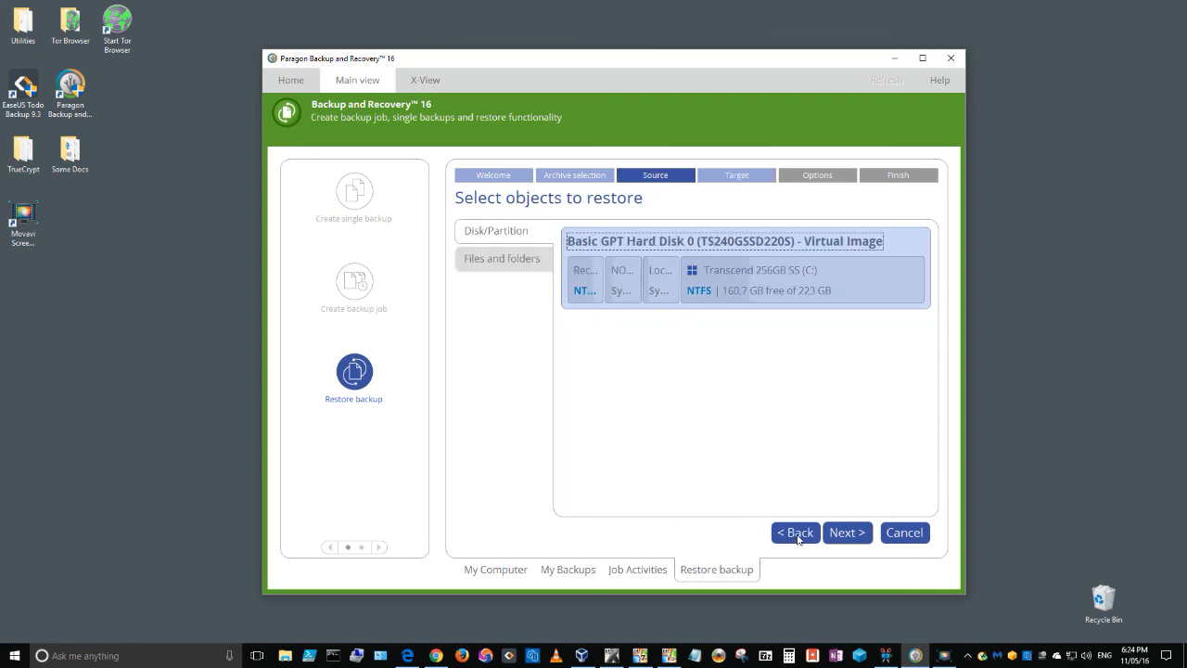
{"action": "left_click", "coordinate": [503, 233]}
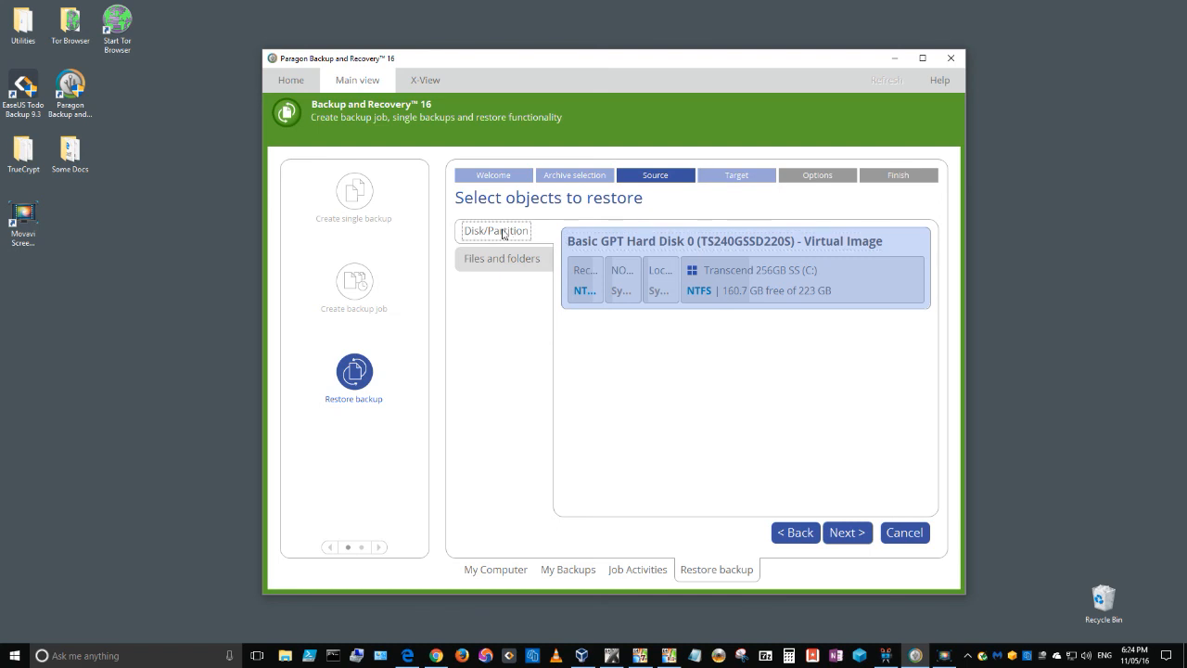
{"action": "left_click", "coordinate": [505, 261]}
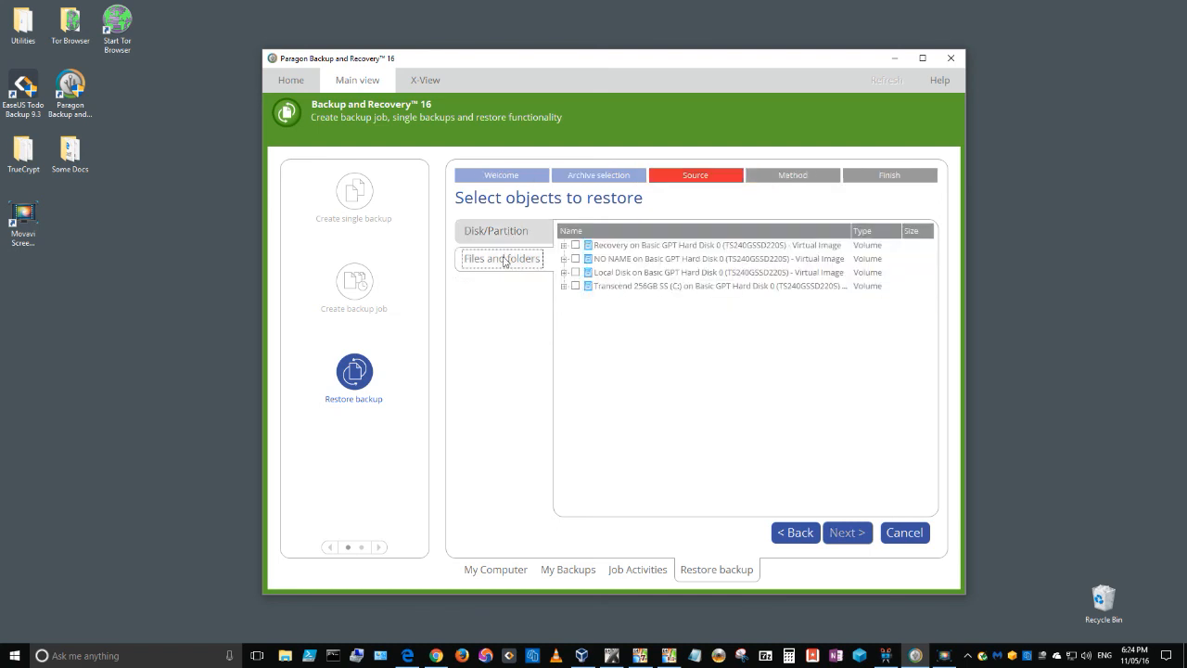
{"action": "left_click", "coordinate": [564, 287]}
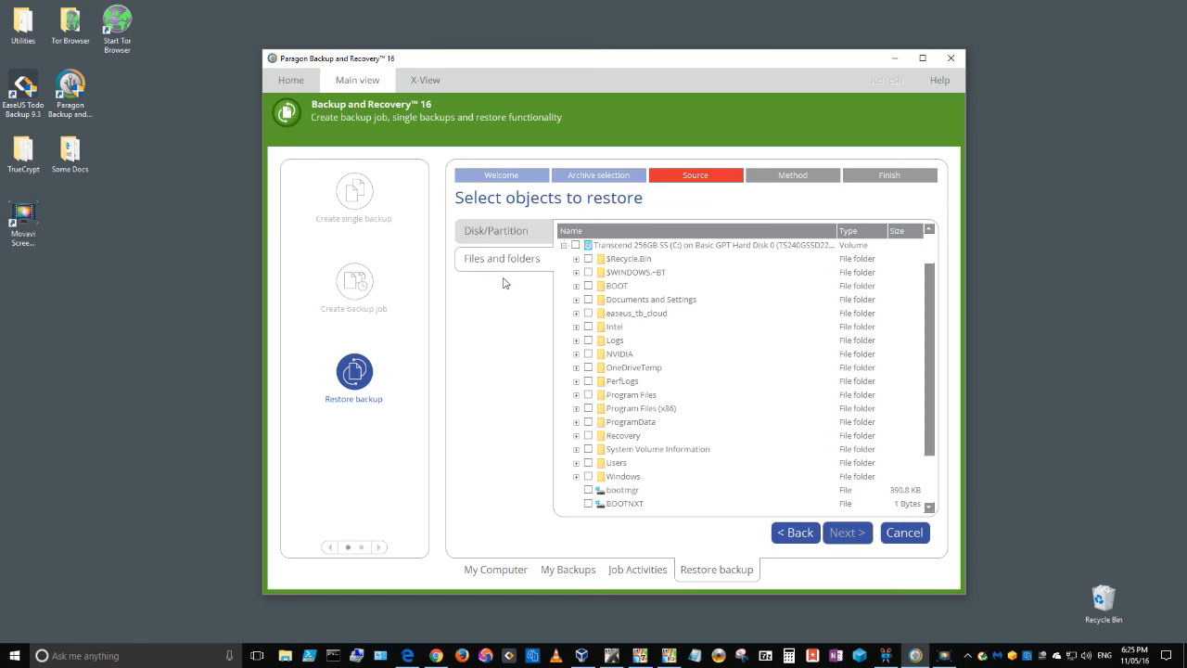
{"action": "left_click", "coordinate": [508, 232]}
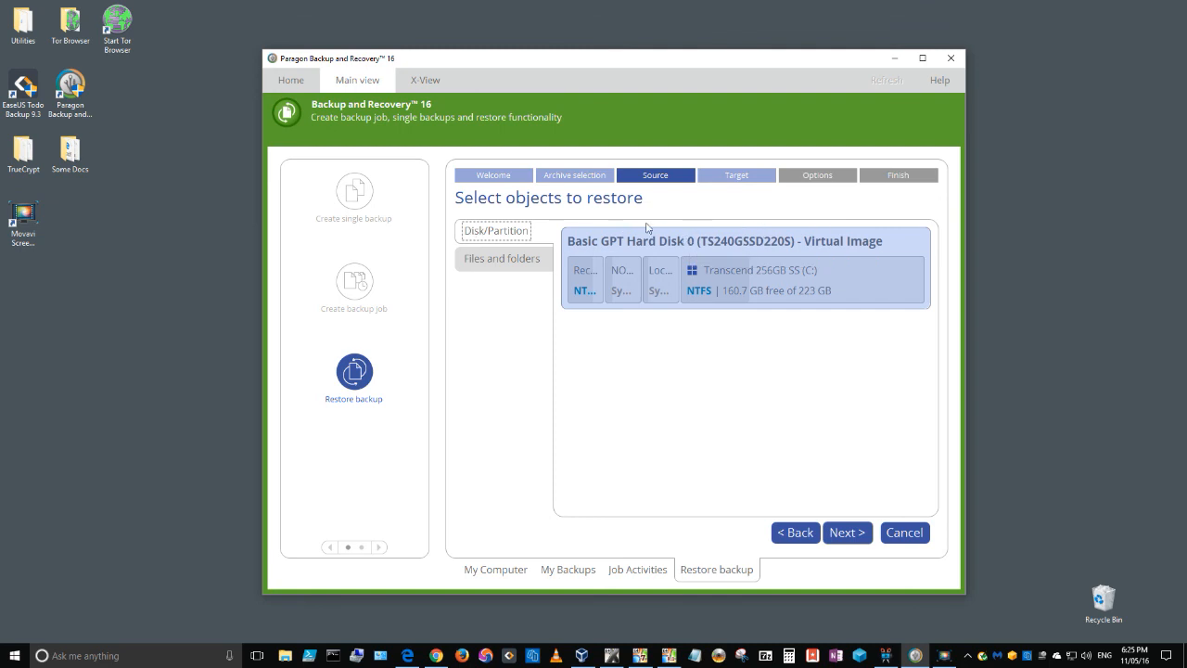
Proceed with Basic GPT Hard Disk 0 as the restore target, stop at the partition deletion warning, and cancel the restore.
{"action": "left_click", "coordinate": [847, 534]}
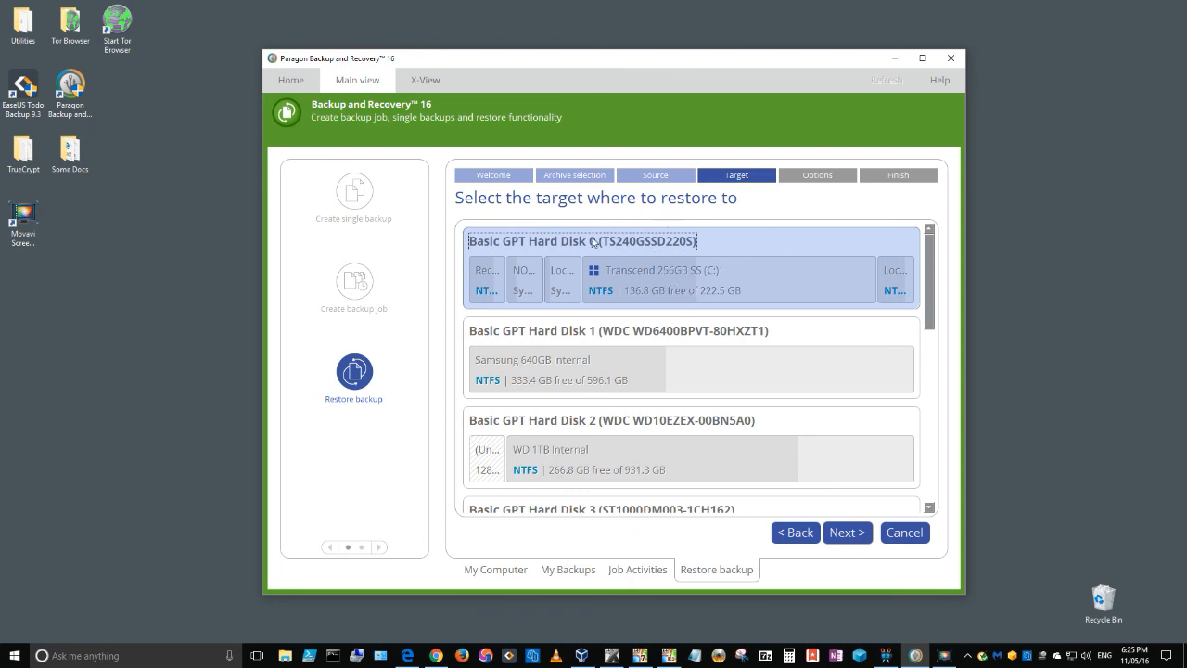
{"action": "left_click", "coordinate": [848, 533]}
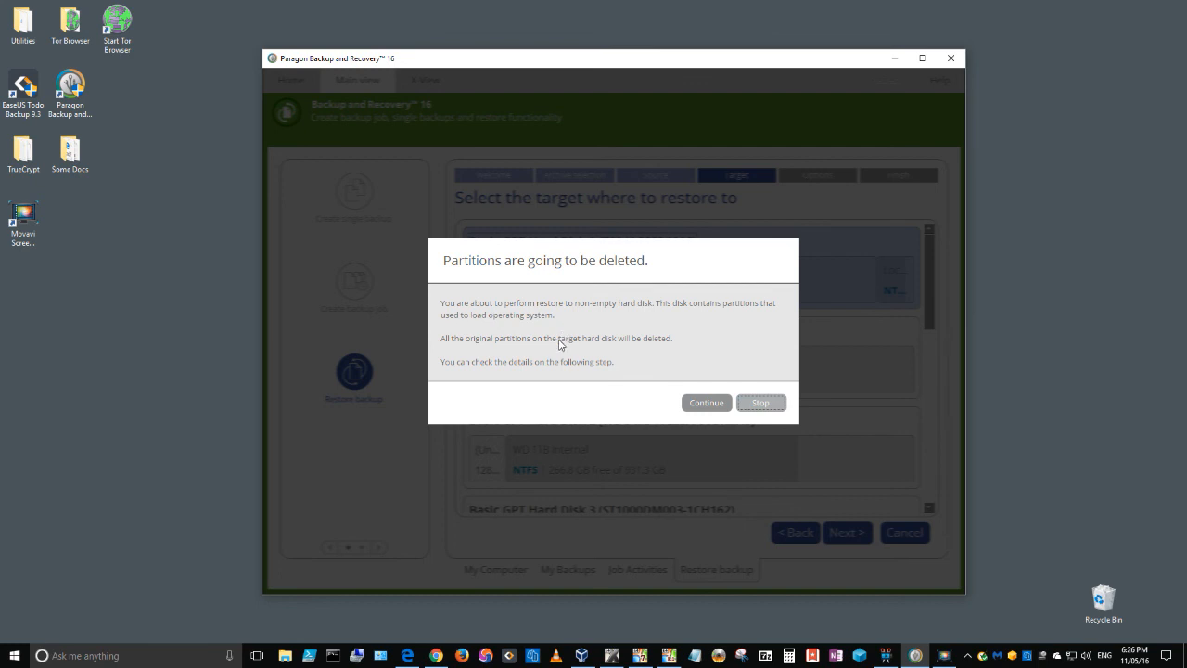
{"action": "left_click", "coordinate": [762, 404]}
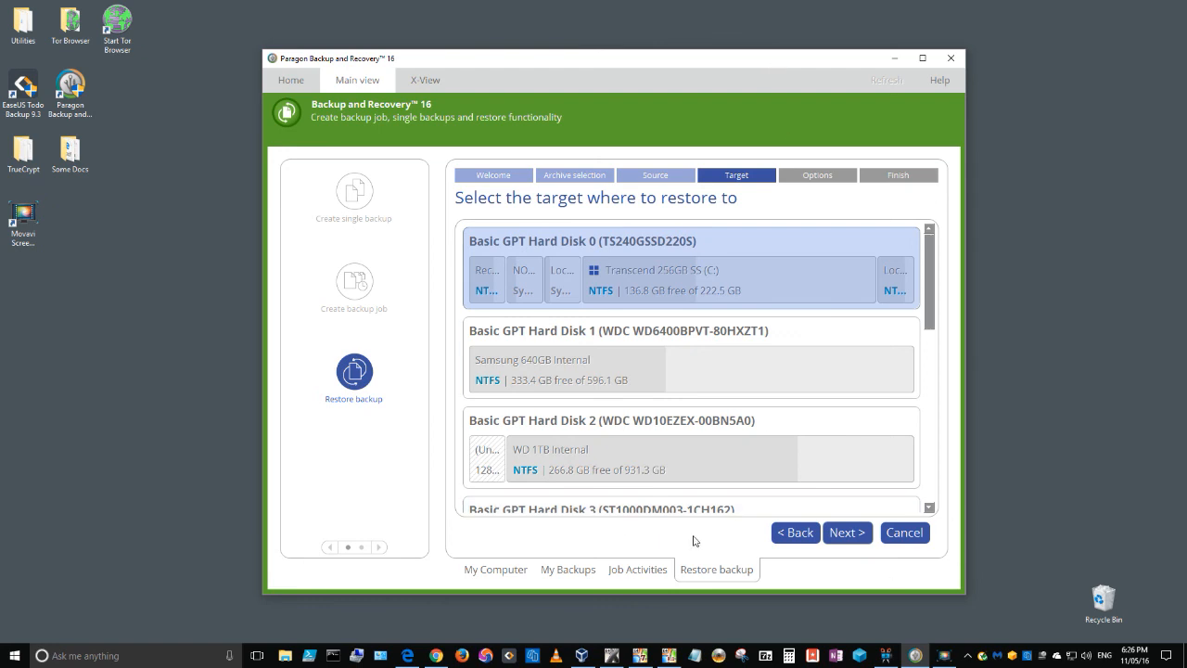
{"action": "left_click", "coordinate": [893, 540]}
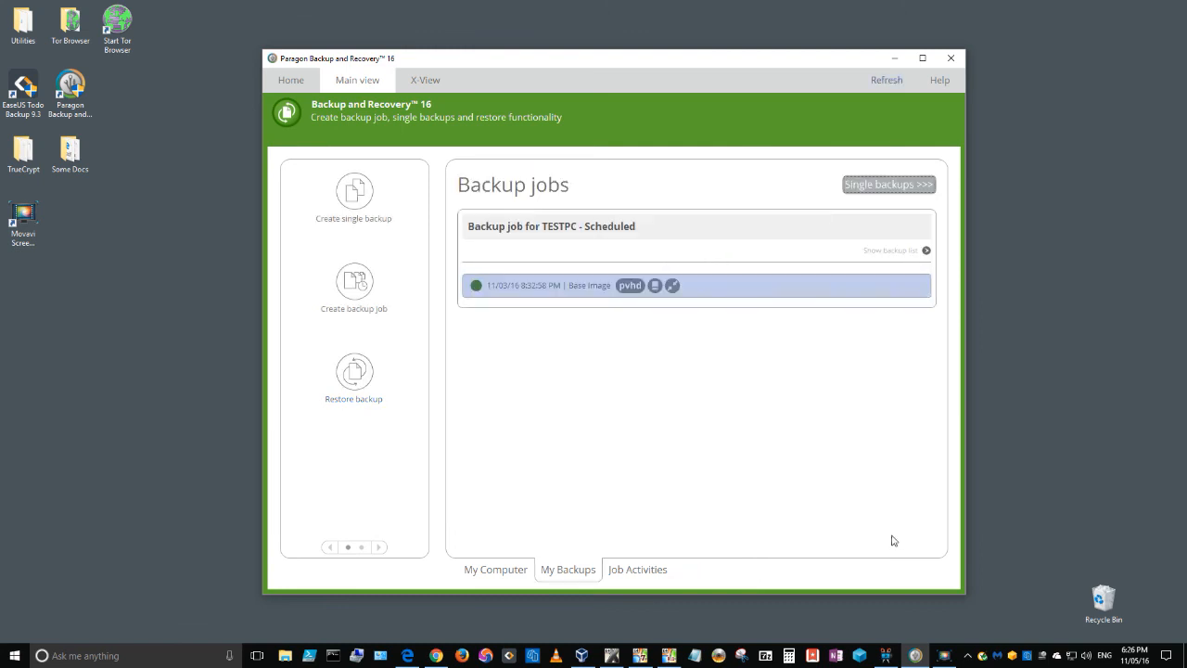